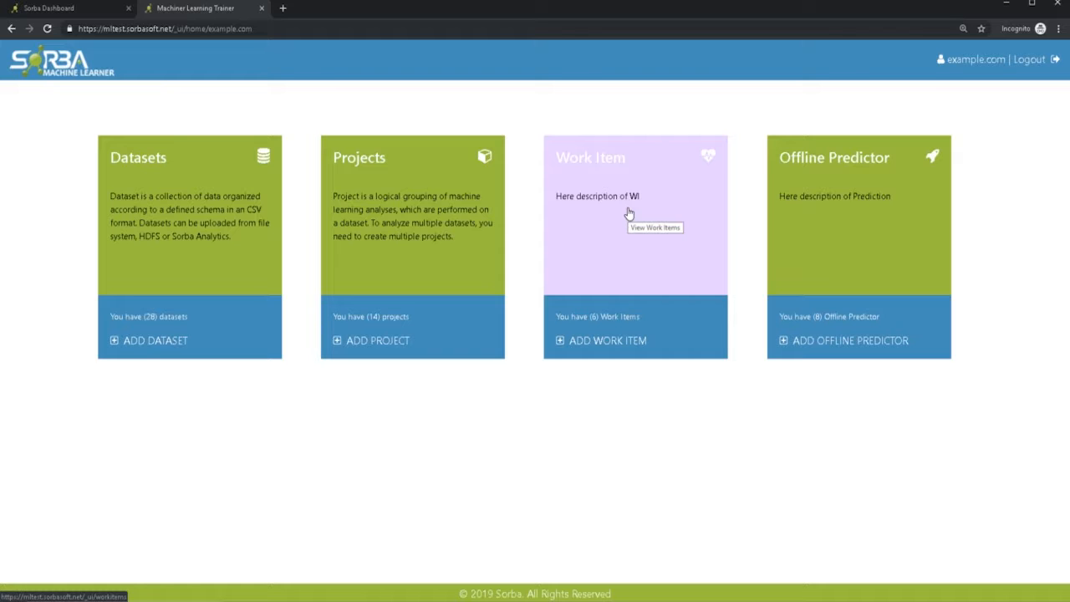
# - Start a new work item from the work items list and name it Test123
pyautogui.click(629, 214)
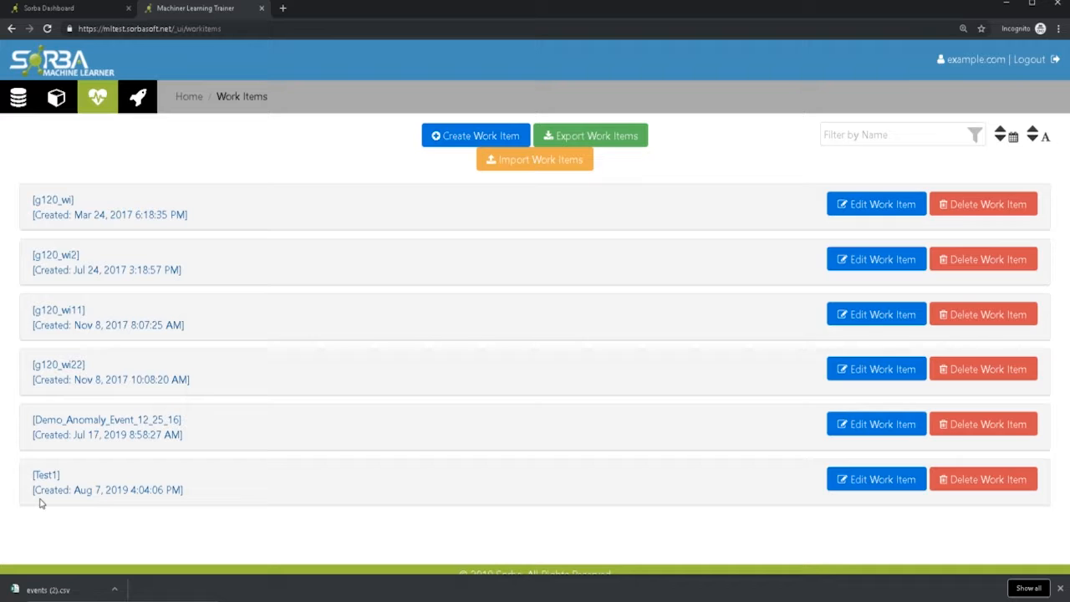
pyautogui.click(436, 144)
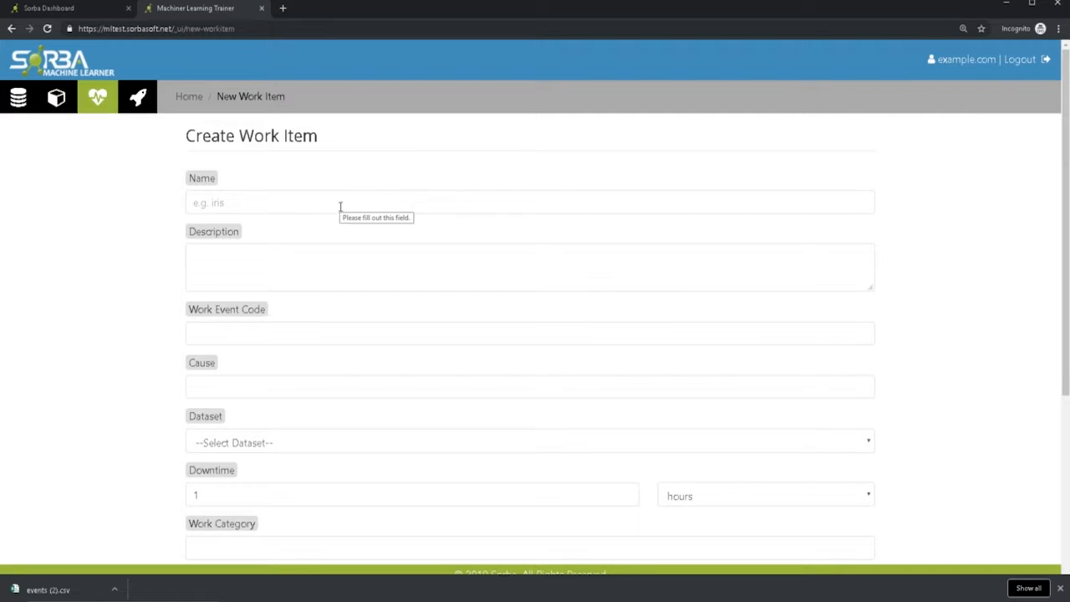
pyautogui.click(341, 207)
pyautogui.write('Test123')
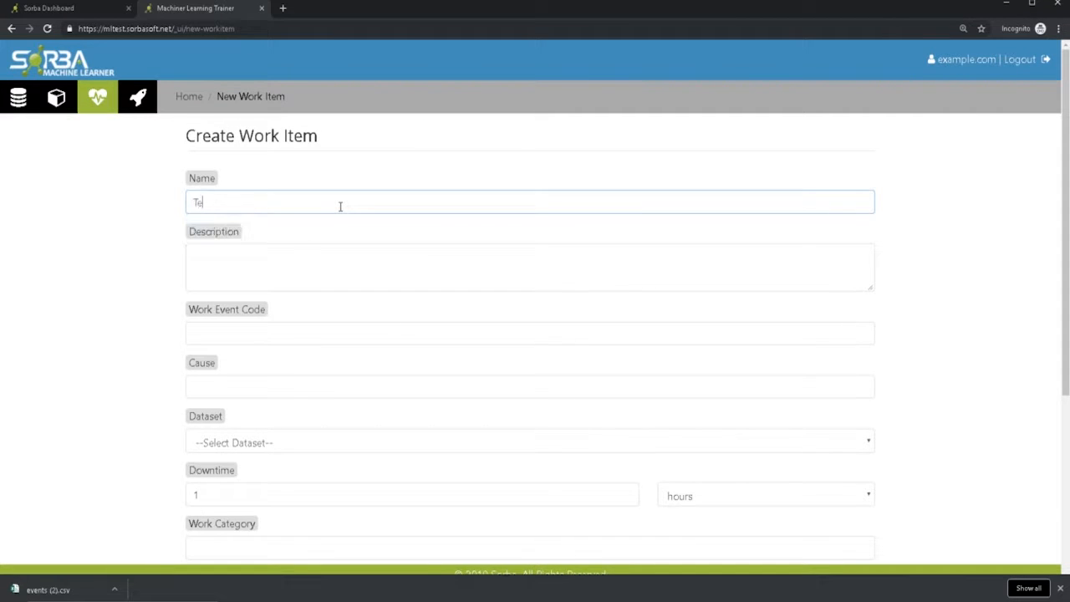
# - Enter Major_Failure as the work item's description
pyautogui.click(318, 251)
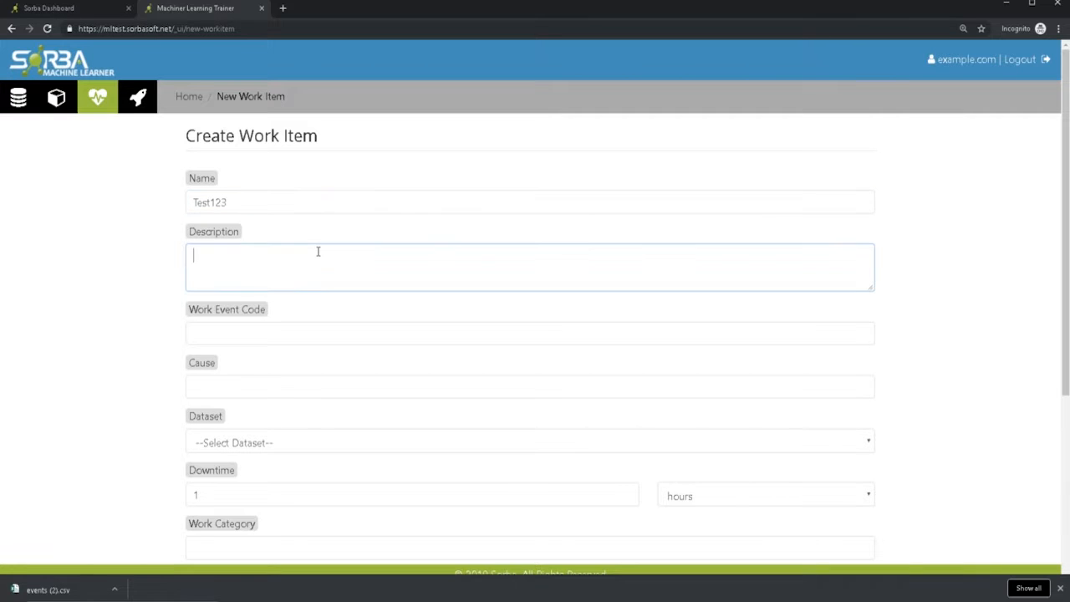
pyautogui.write('Major Failure')
pyautogui.press('Left')
pyautogui.press('Left')
pyautogui.press('Left')
pyautogui.press('Left')
pyautogui.press('Left')
pyautogui.press('Left')
pyautogui.press('BackSpace')
pyautogui.write('_')
pyautogui.scroll(-3, 318, 252)
pyautogui.scroll(1, 322, 246)
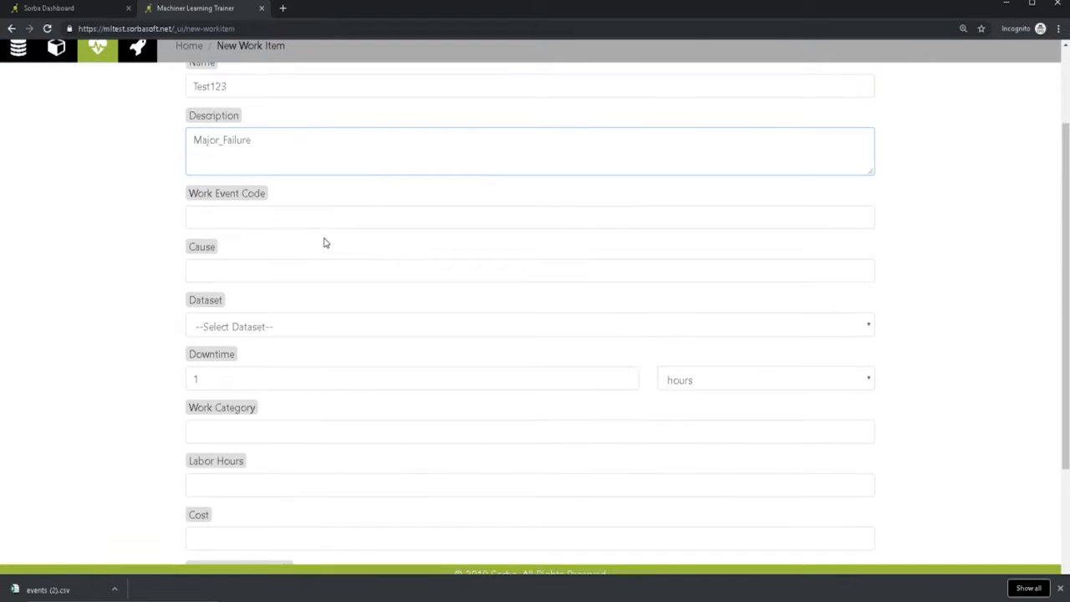
# - Leave the work event code and cause empty and select A_Demo_Compressor_1 as the dataset
pyautogui.click(305, 222)
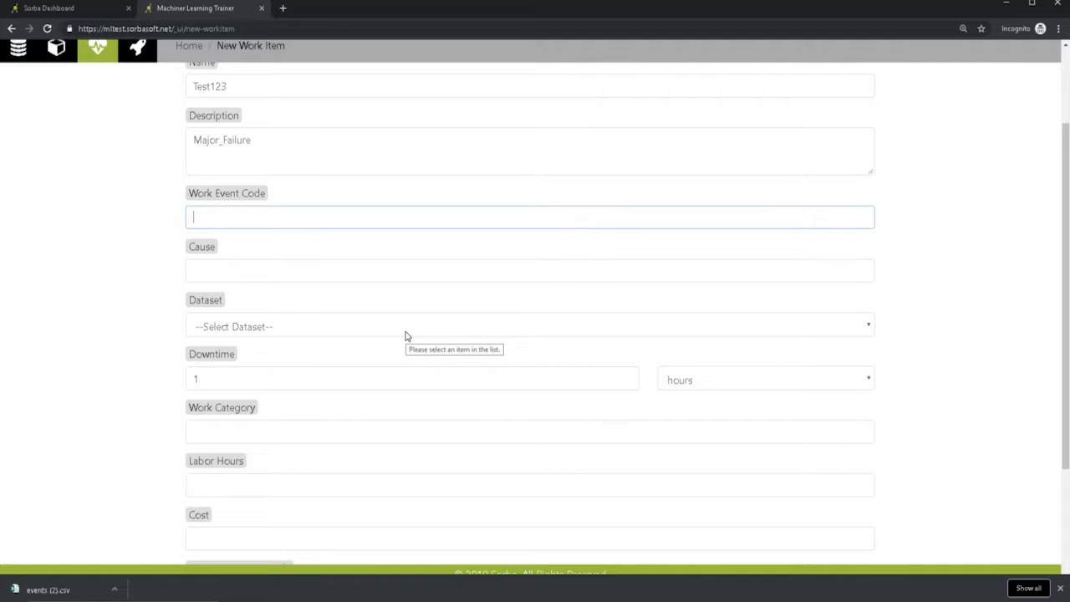
pyautogui.click(370, 269)
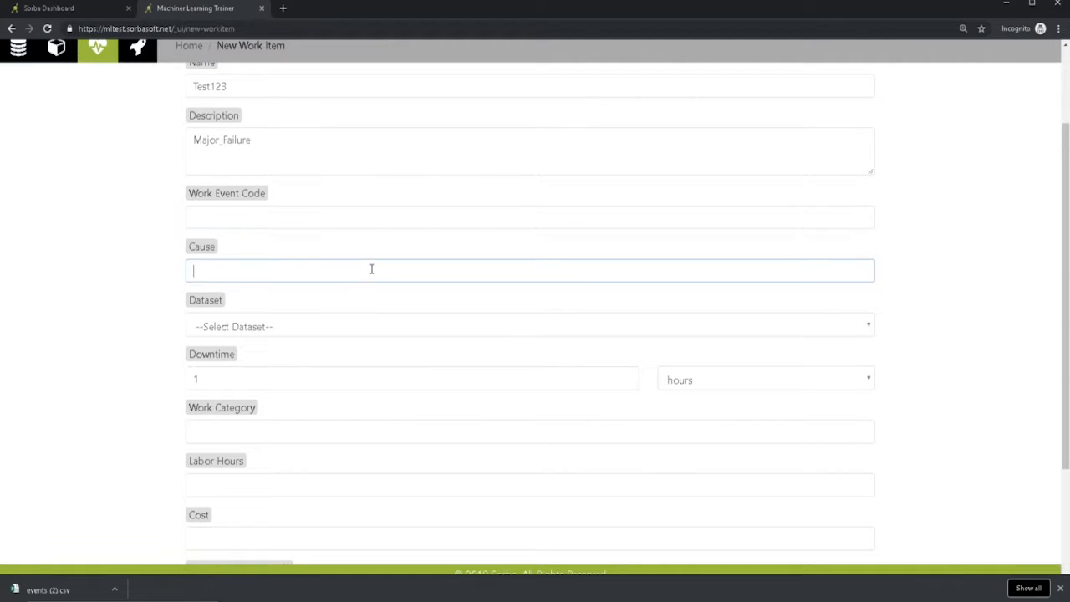
pyautogui.click(352, 323)
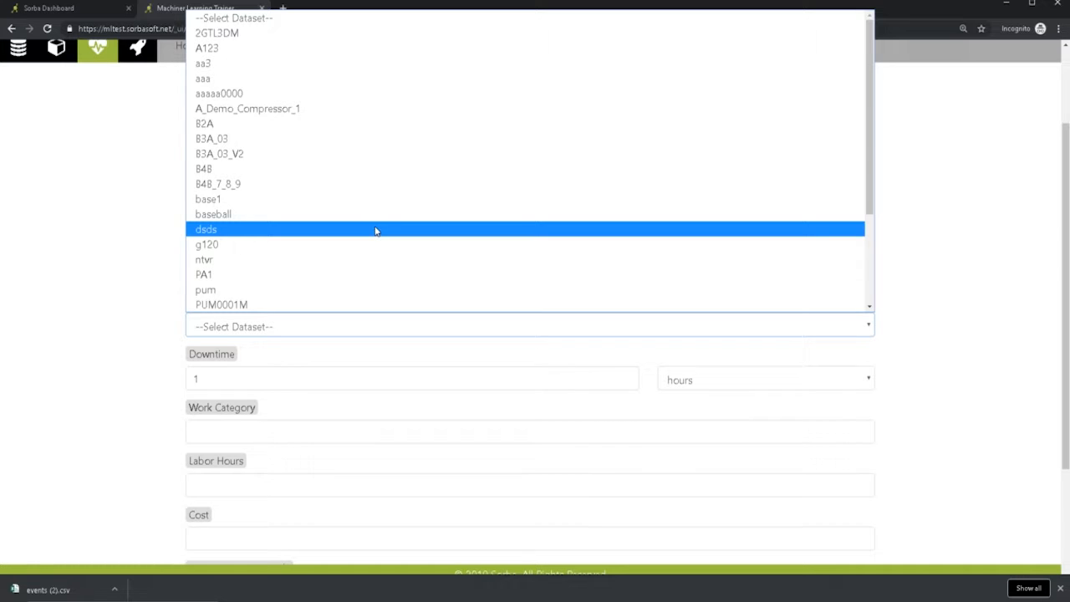
pyautogui.click(364, 112)
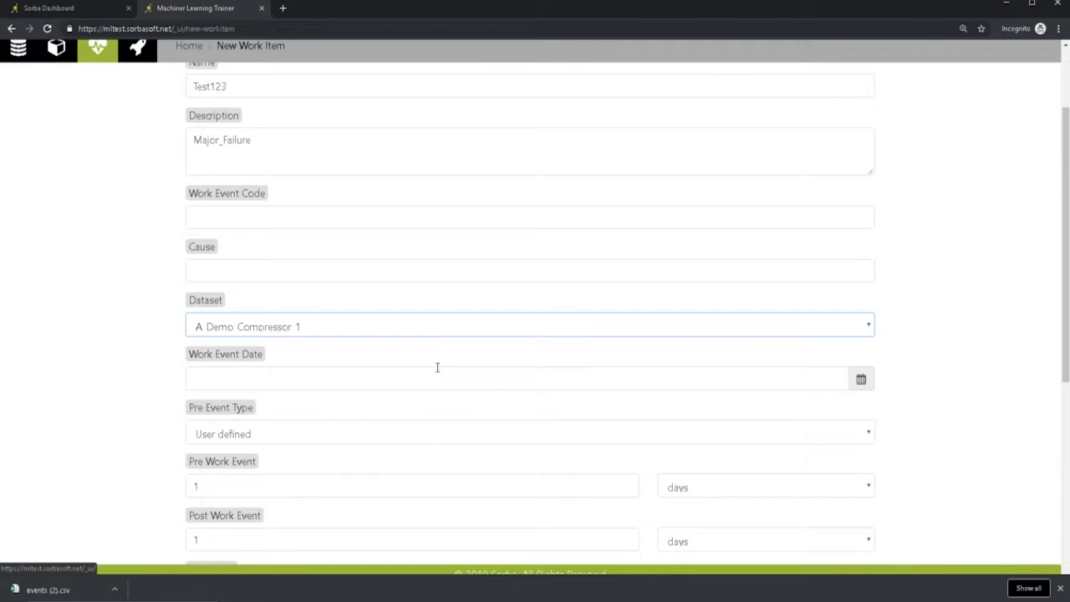
# - Set the work event date to August 8, 2019 at 00:00
pyautogui.scroll(-1, 440, 368)
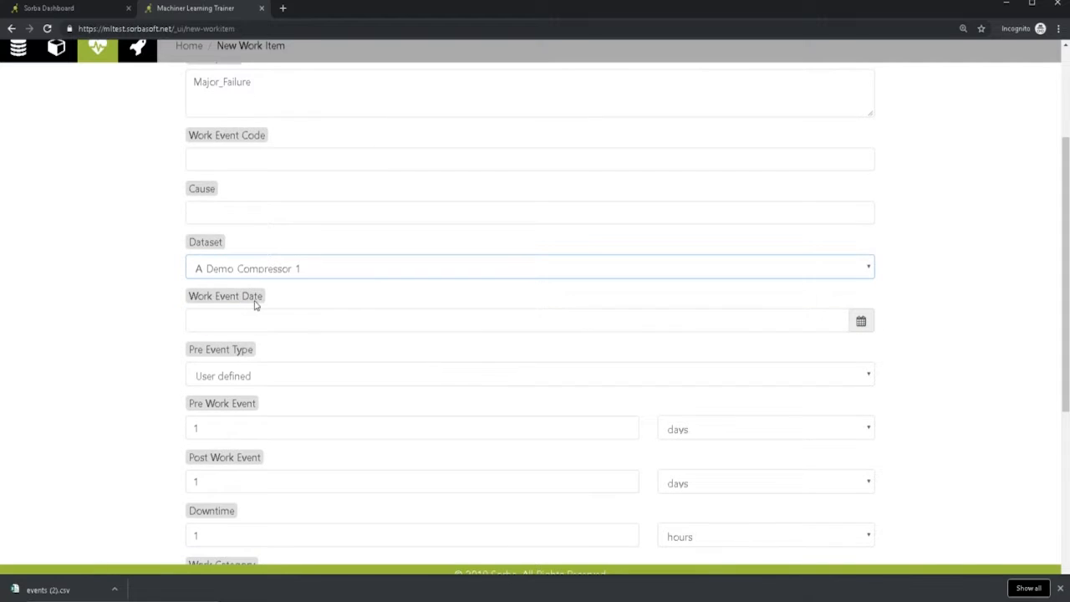
pyautogui.click(862, 321)
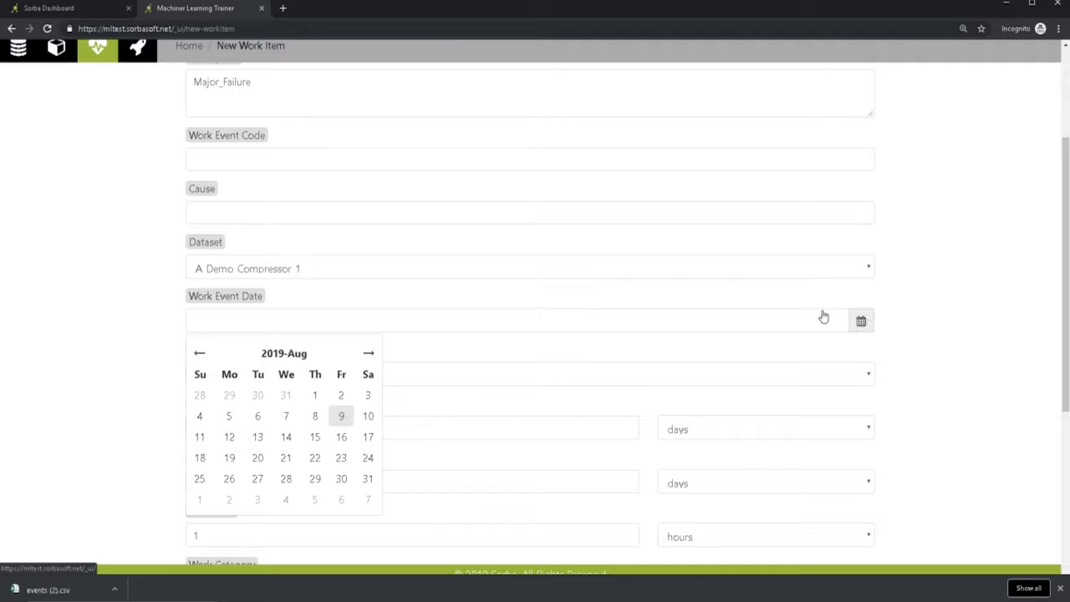
pyautogui.click(316, 418)
pyautogui.click(224, 379)
pyautogui.click(224, 381)
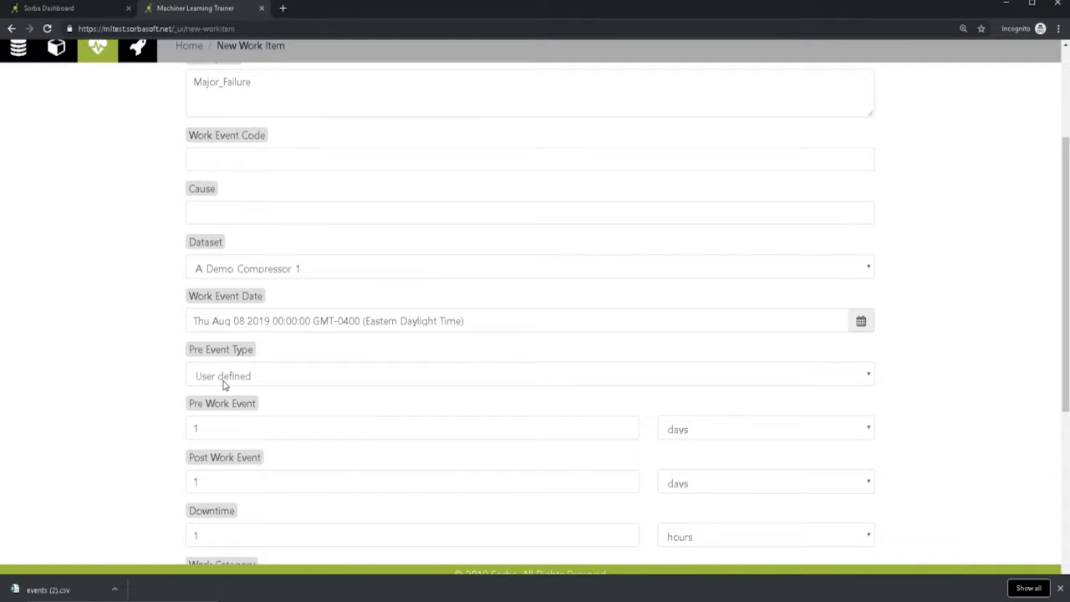
pyautogui.click(274, 384)
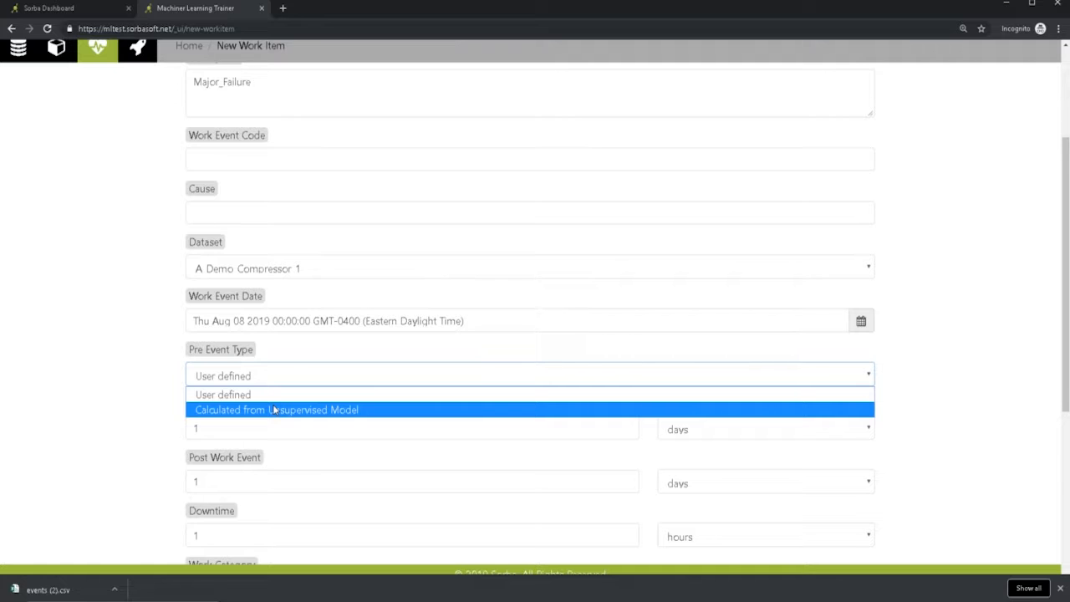
pyautogui.click(273, 409)
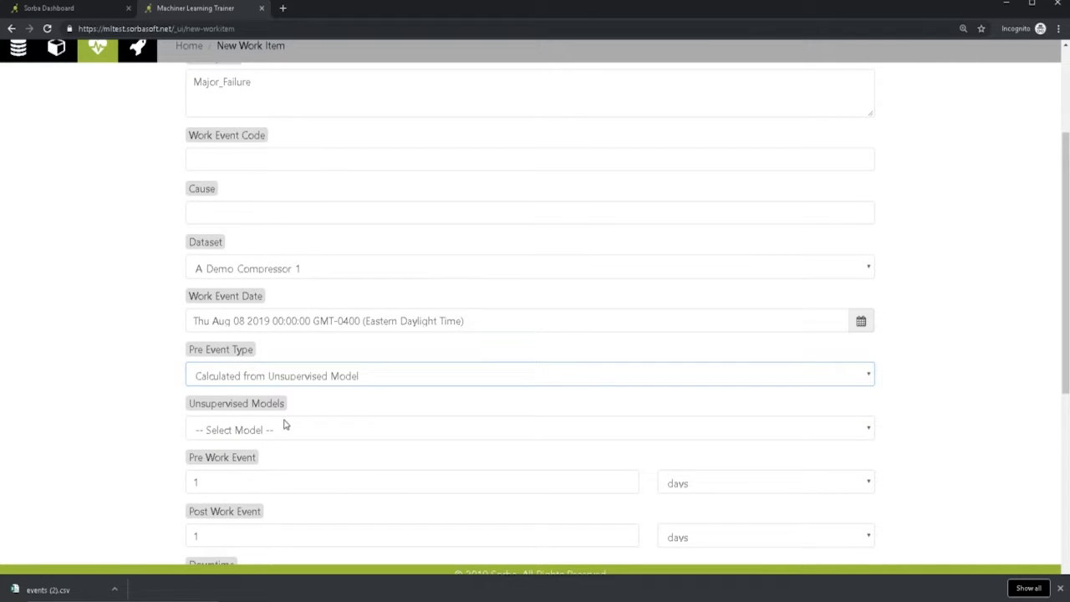
pyautogui.click(284, 424)
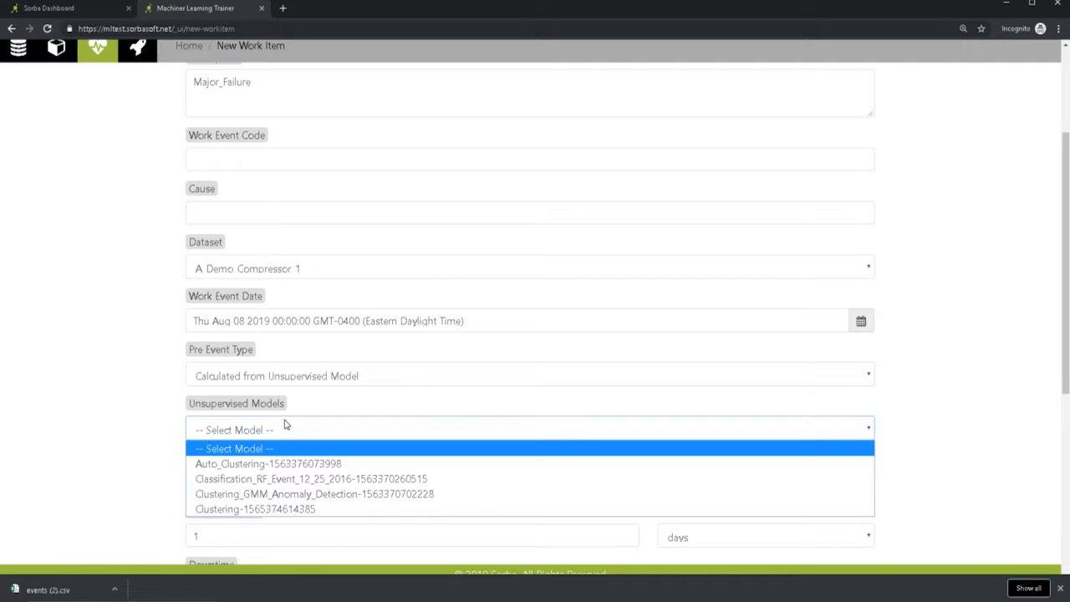
pyautogui.click(287, 465)
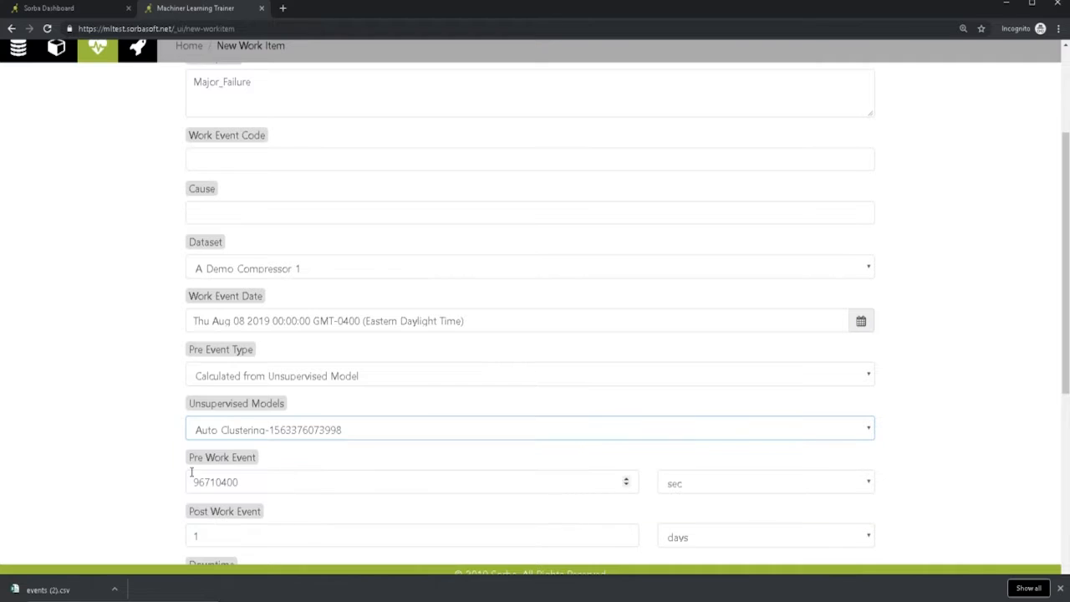
# - Switch the pre work event unit to days and set its duration to 1
pyautogui.scroll(-1, 142, 480)
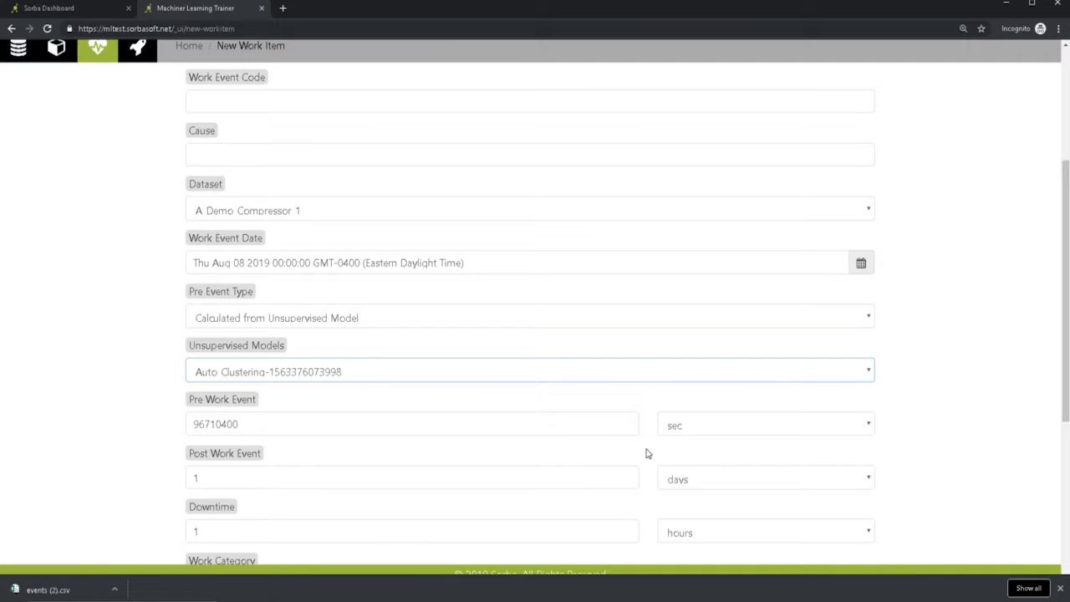
pyautogui.click(666, 435)
pyautogui.click(683, 488)
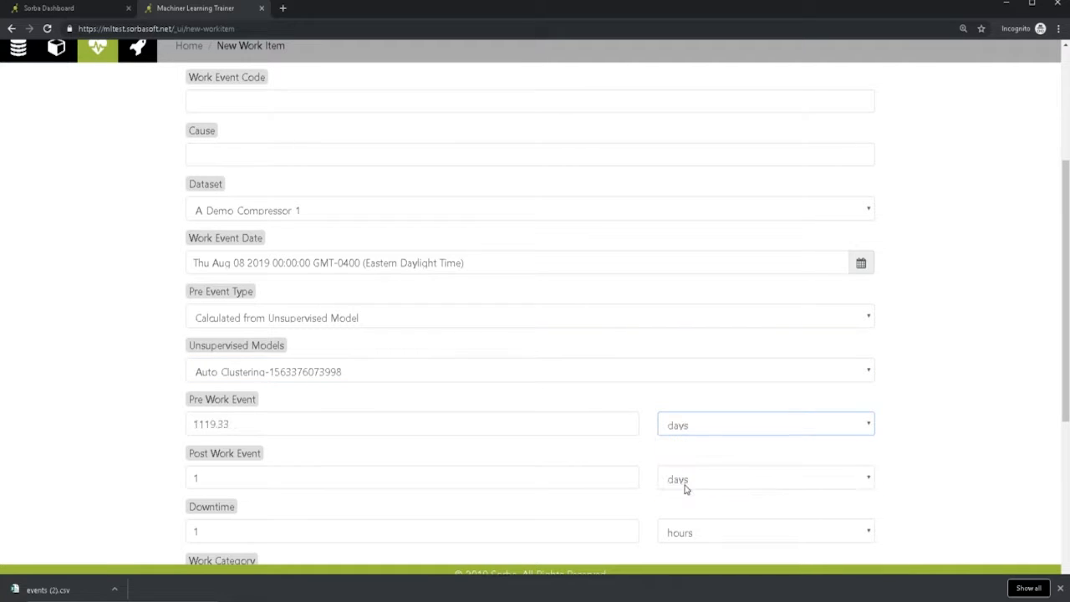
pyautogui.doubleClick(274, 423)
pyautogui.moveTo(397, 600)
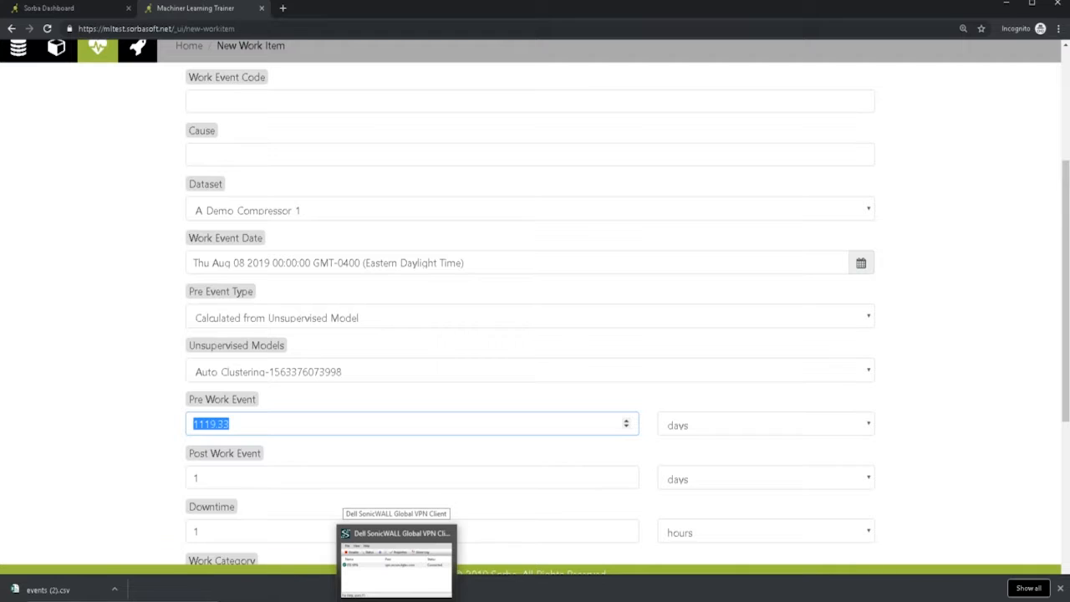
pyautogui.write('1')
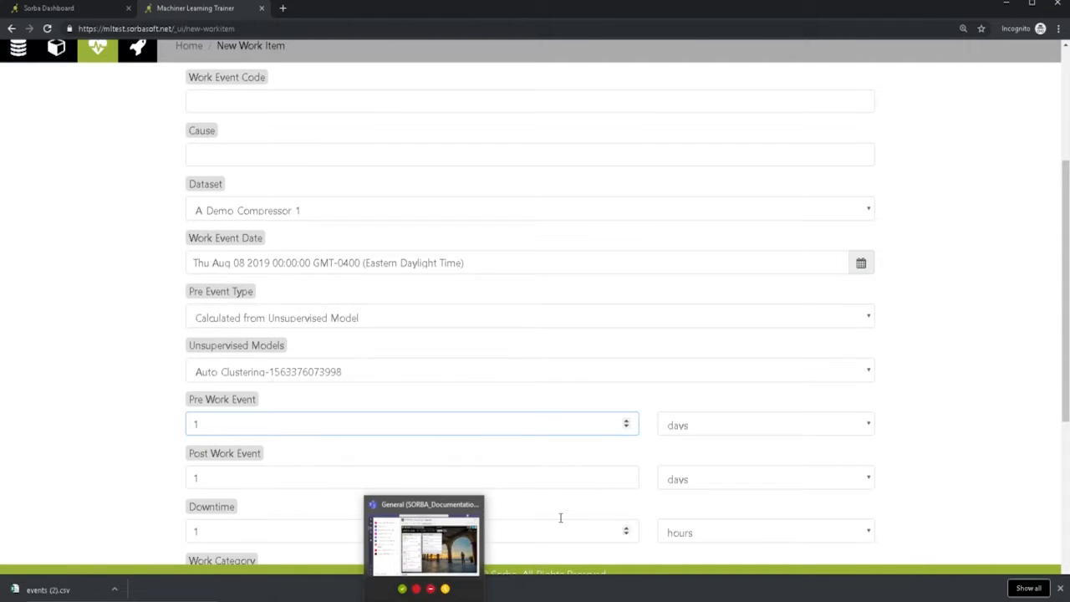
# - Keep the remaining fields at their defaults and create the Test123 work item
pyautogui.scroll(-1, 530, 502)
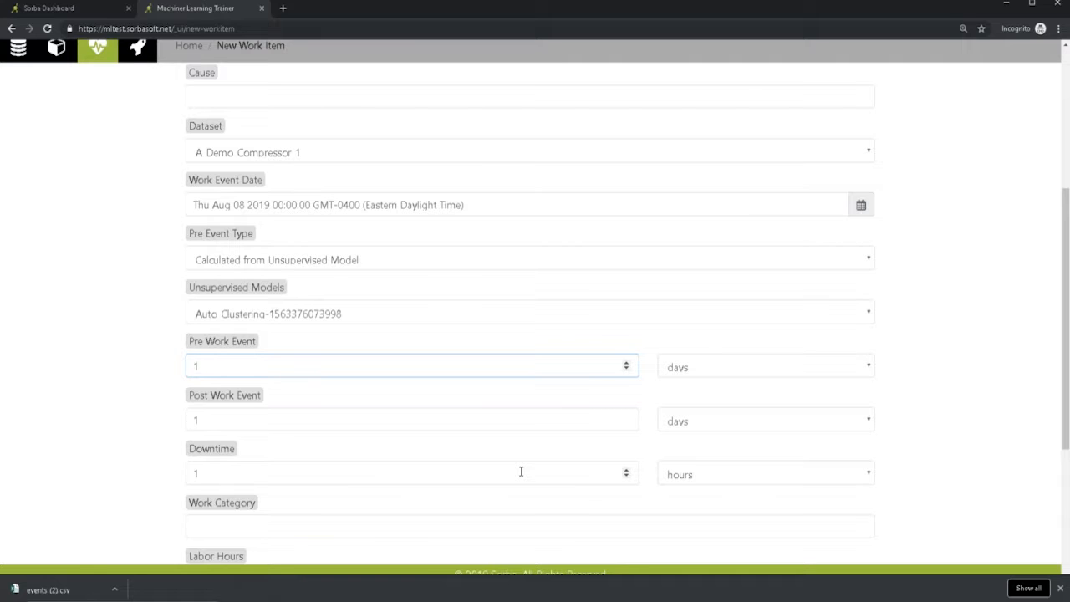
pyautogui.scroll(-1, 521, 471)
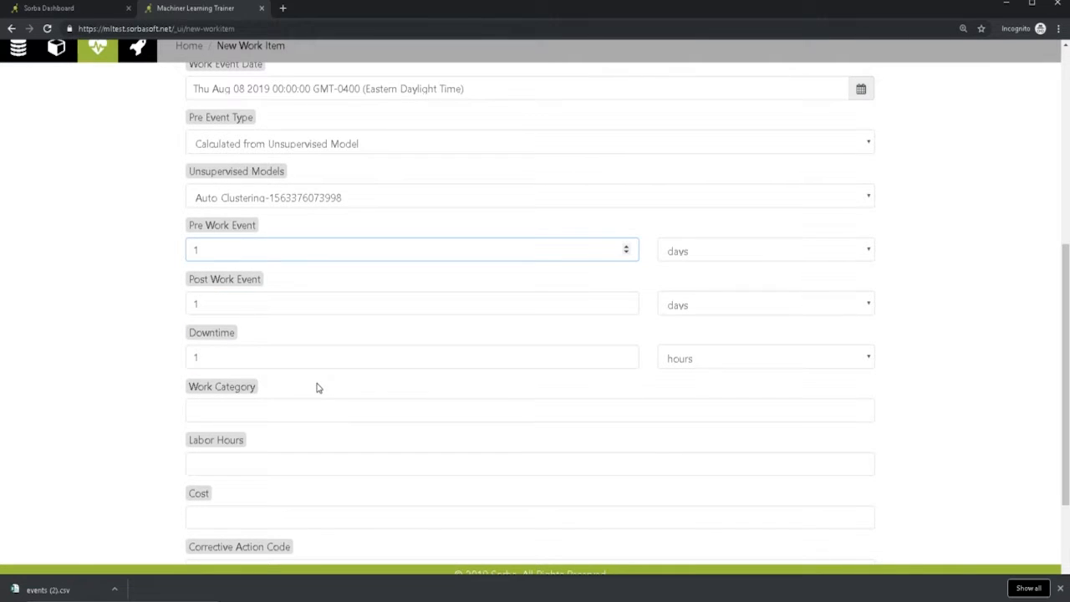
pyautogui.scroll(-1, 284, 472)
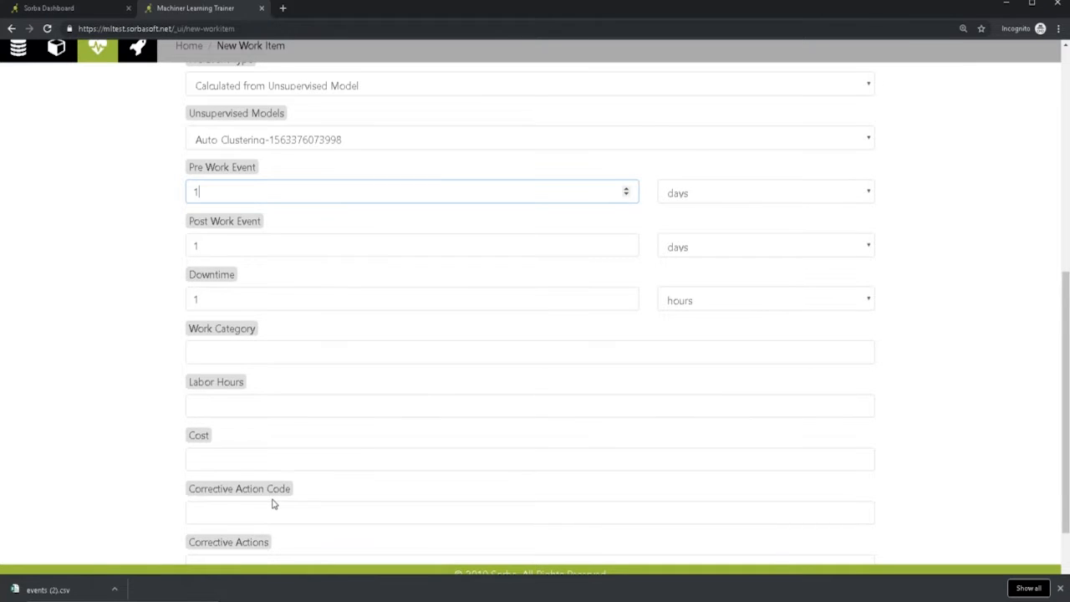
pyautogui.scroll(-1, 273, 500)
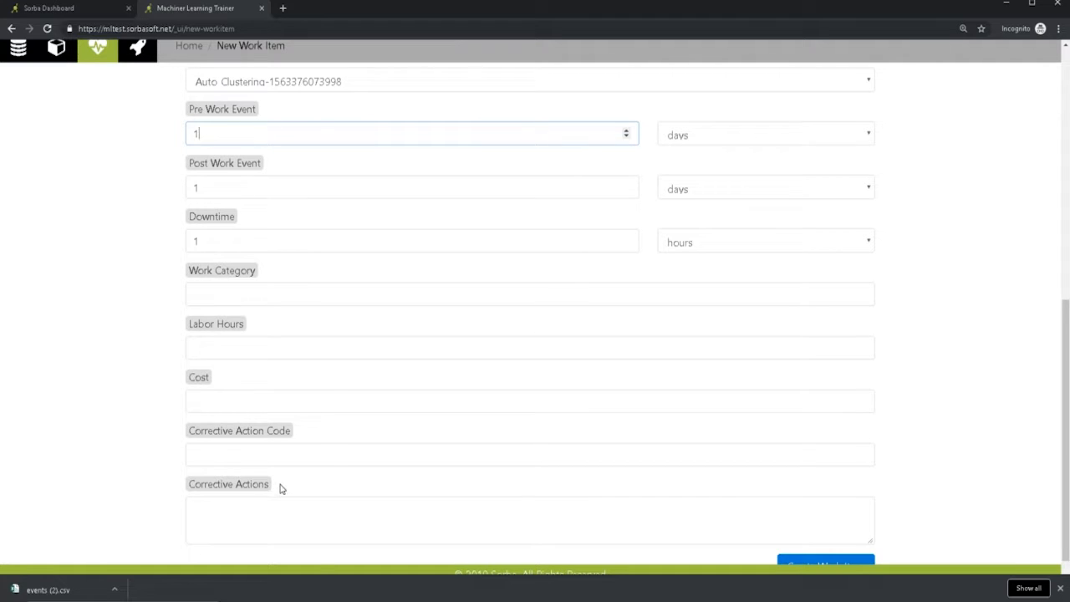
pyautogui.scroll(-1, 281, 484)
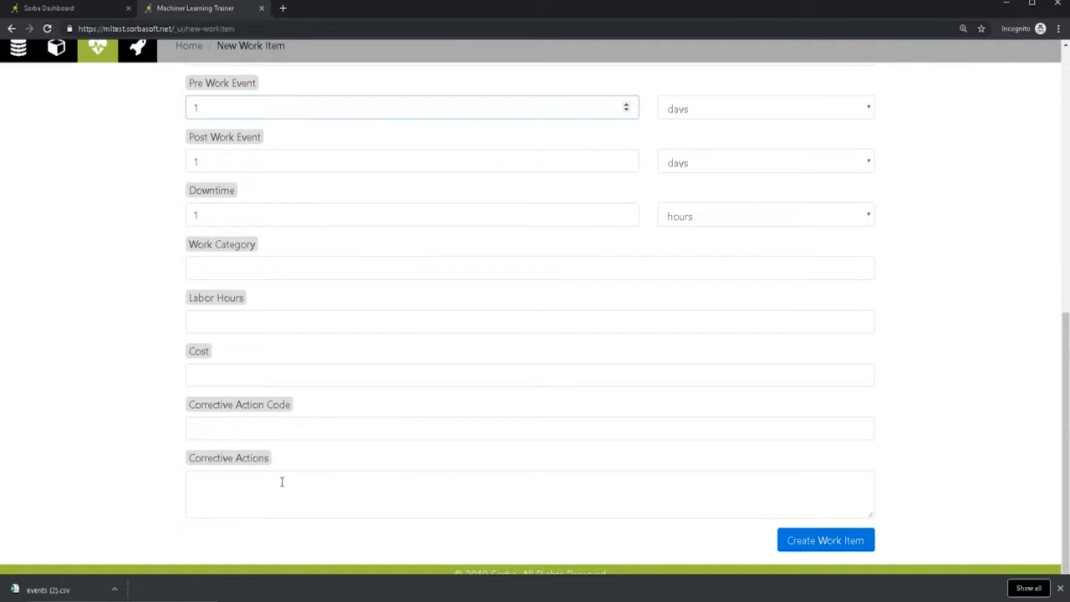
pyautogui.click(821, 540)
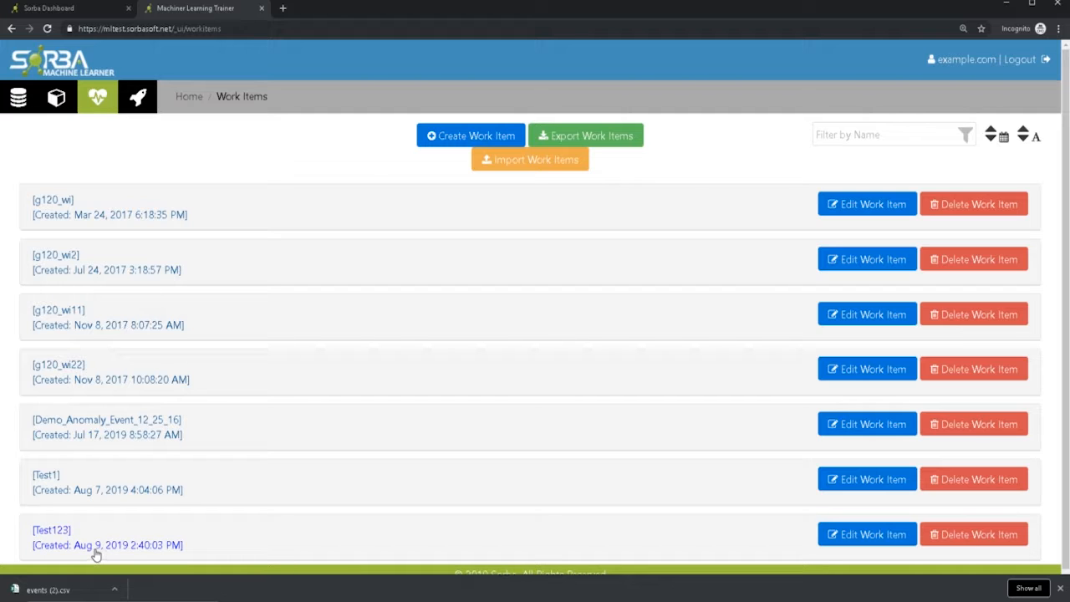
# - Open the Test123 work item for editing, review which fields can be changed, and return to the work items list
pyautogui.scroll(-1, 494, 475)
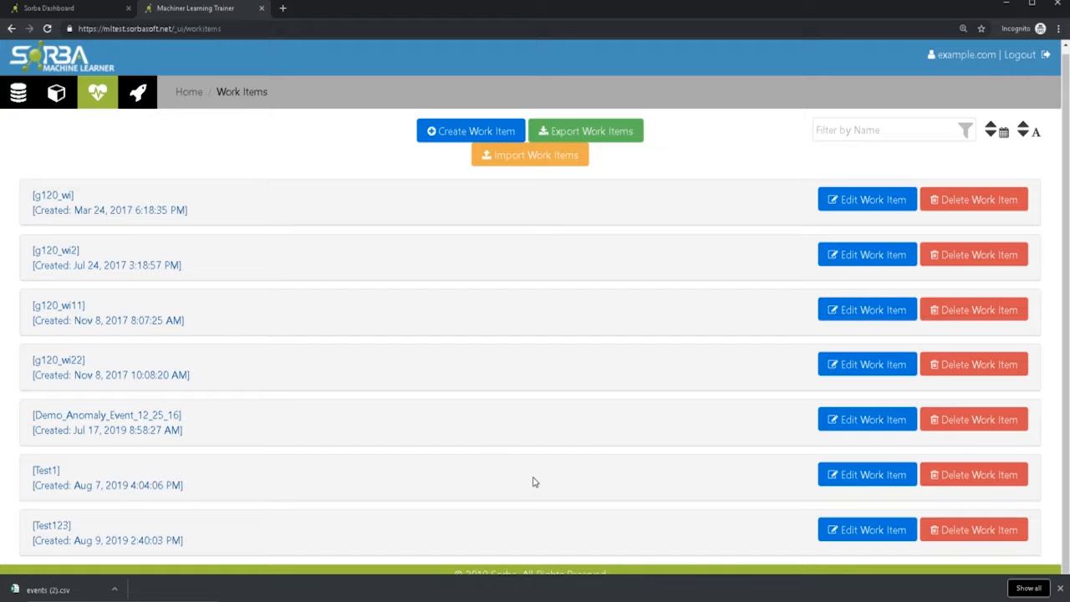
pyautogui.click(895, 536)
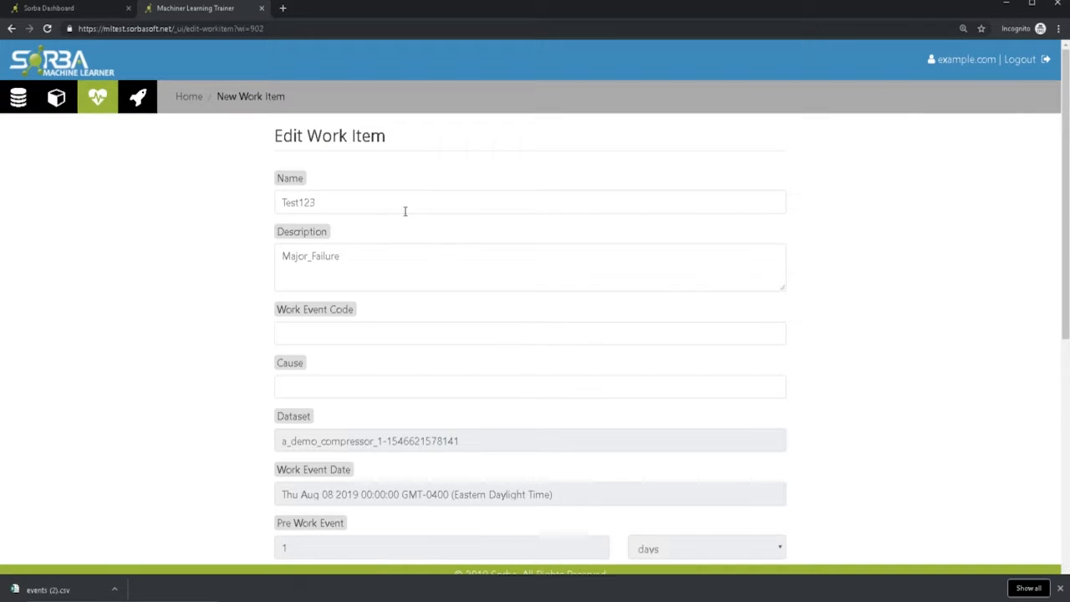
pyautogui.scroll(-2, 440, 279)
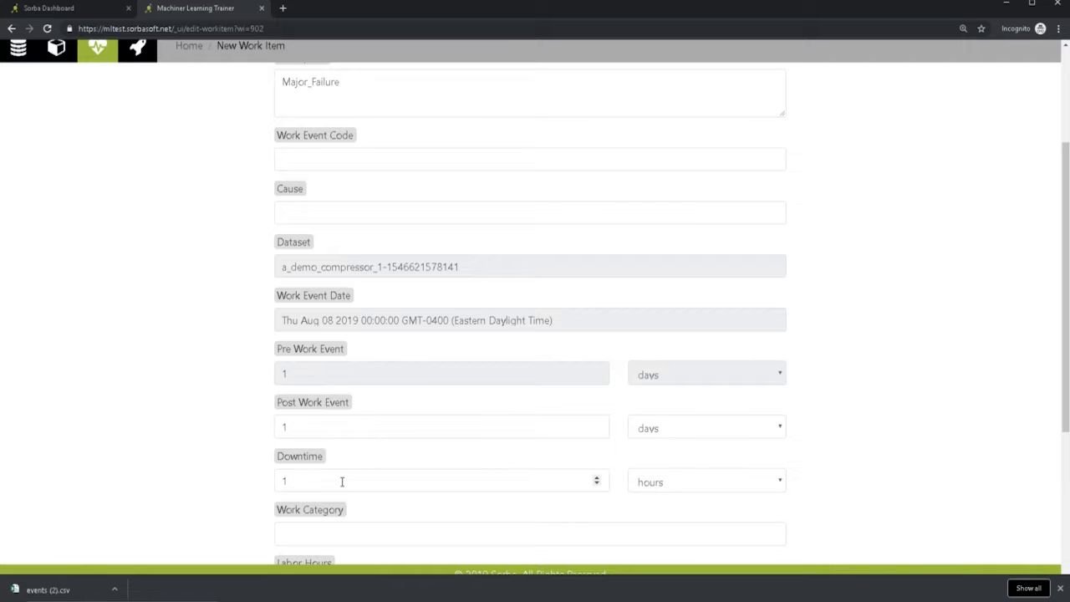
pyautogui.scroll(2, 342, 481)
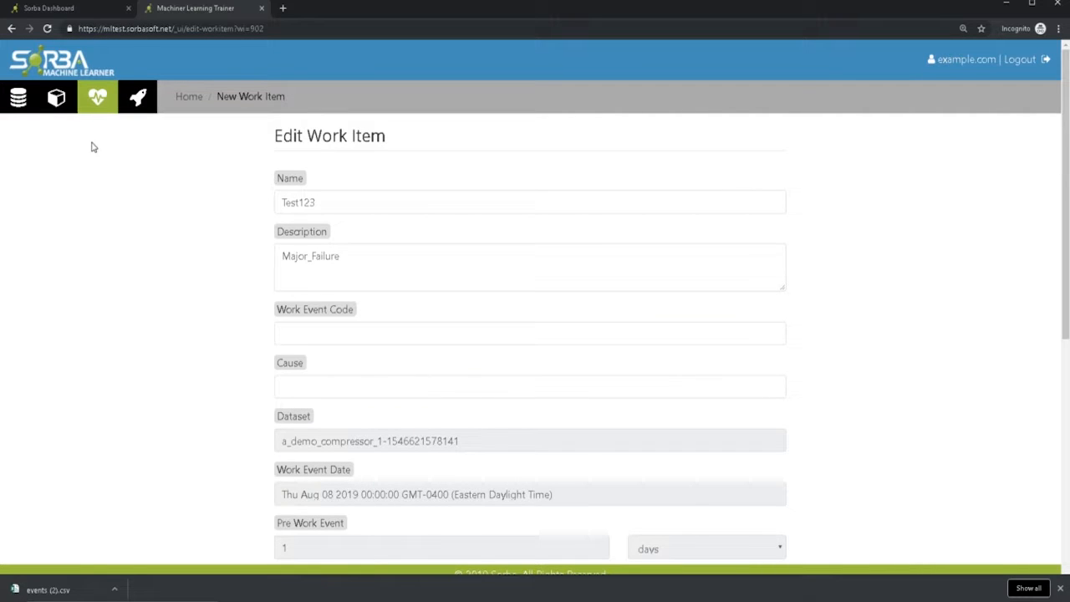
pyautogui.click(103, 111)
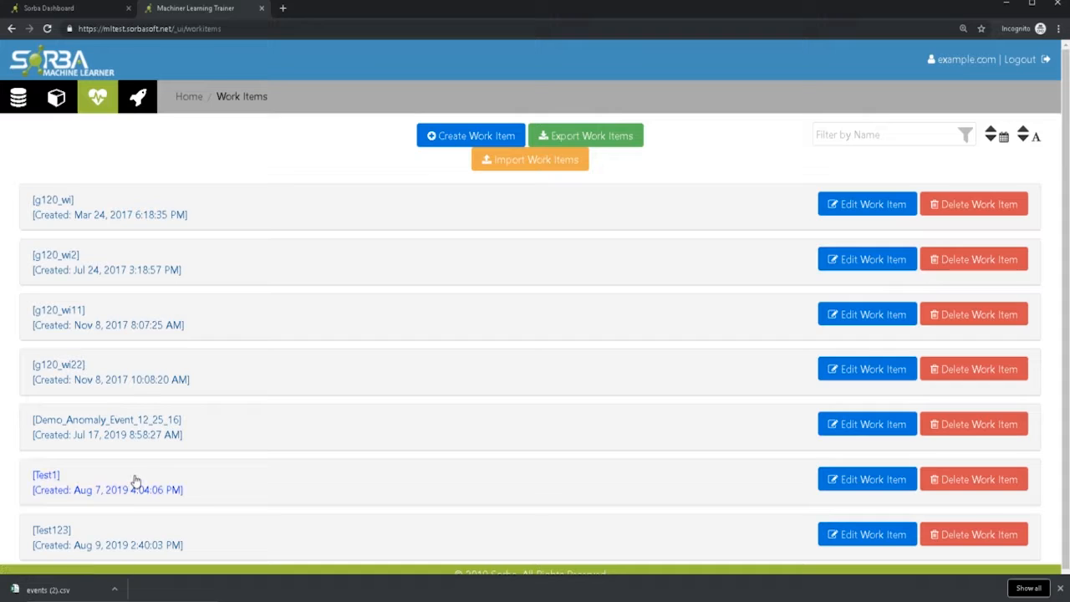
# - Export the work items to a CSV file and open the exported file in Excel
pyautogui.click(568, 140)
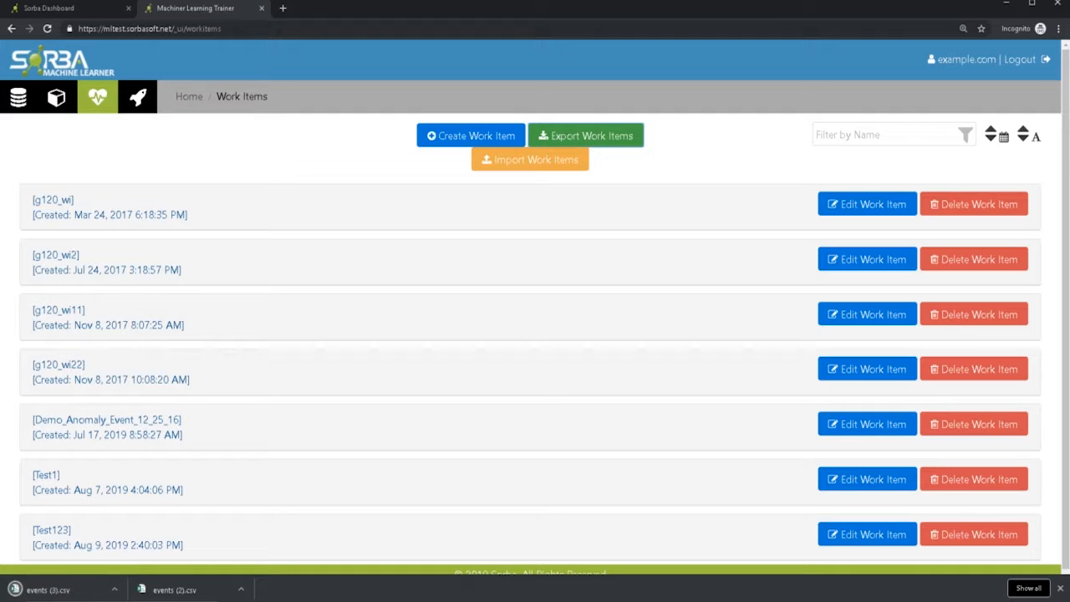
pyautogui.click(35, 592)
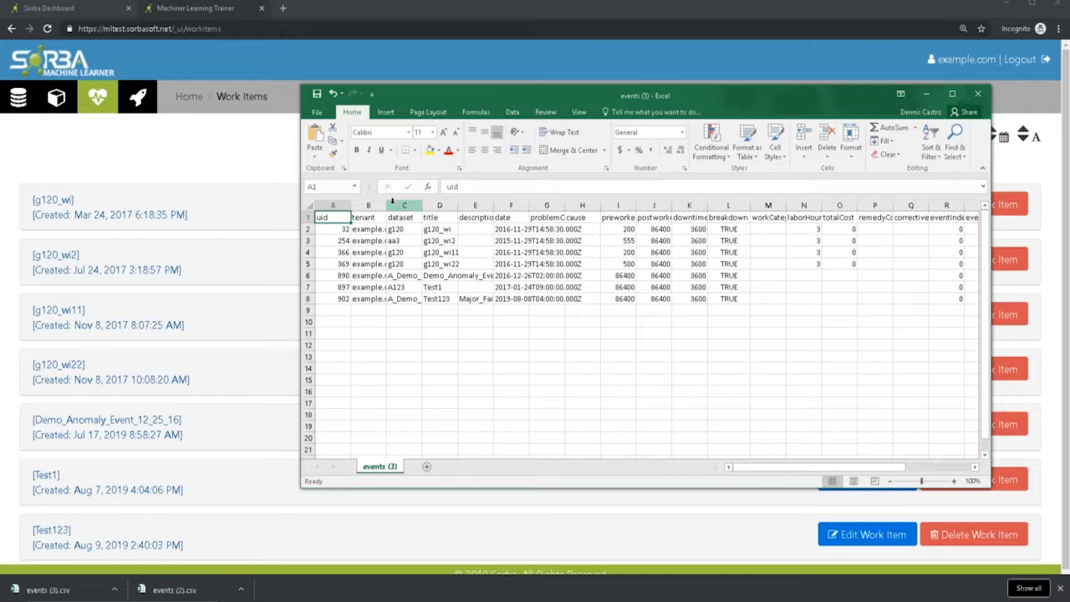
# - Fit the widths of the tenant and title columns to their contents
pyautogui.doubleClick(386, 205)
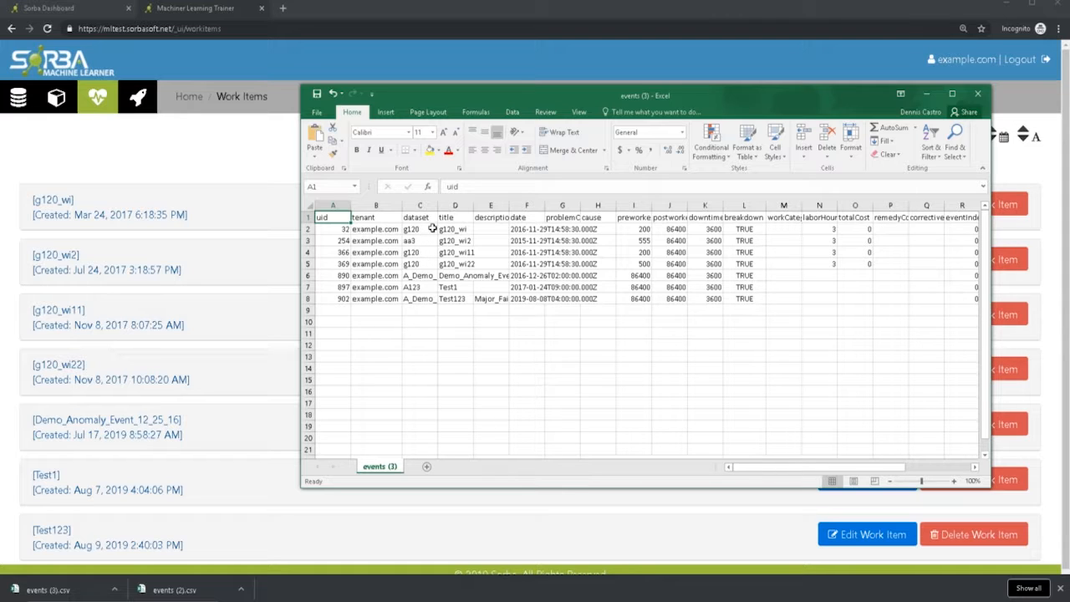
pyautogui.doubleClick(473, 205)
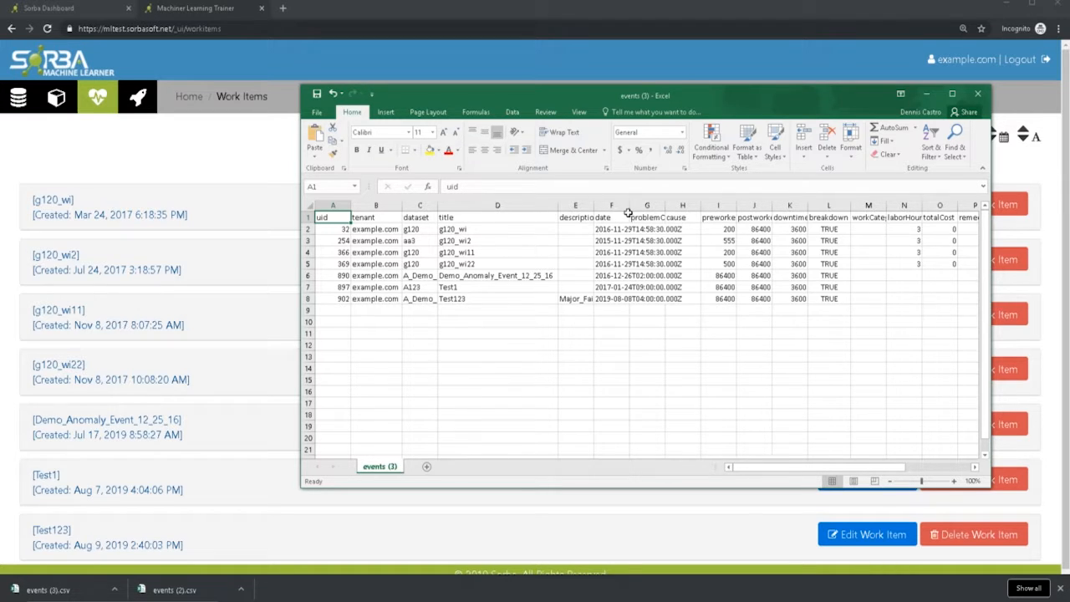
# - Fit the date column's width to its contents and check the downtime values and the breakdown column
pyautogui.doubleClick(628, 206)
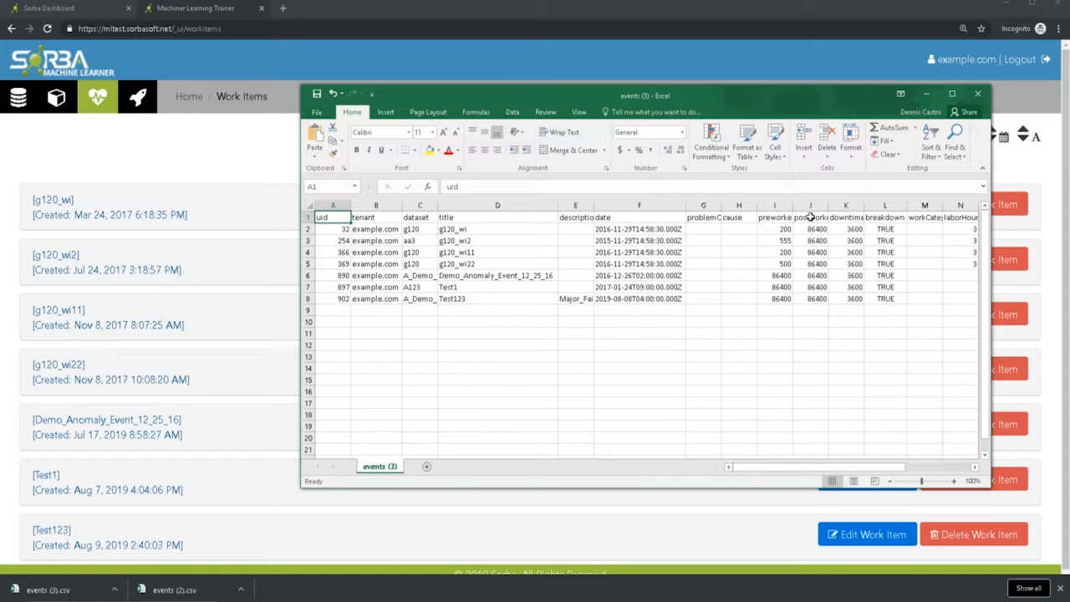
pyautogui.moveTo(847, 228); pyautogui.dragTo(844, 286)
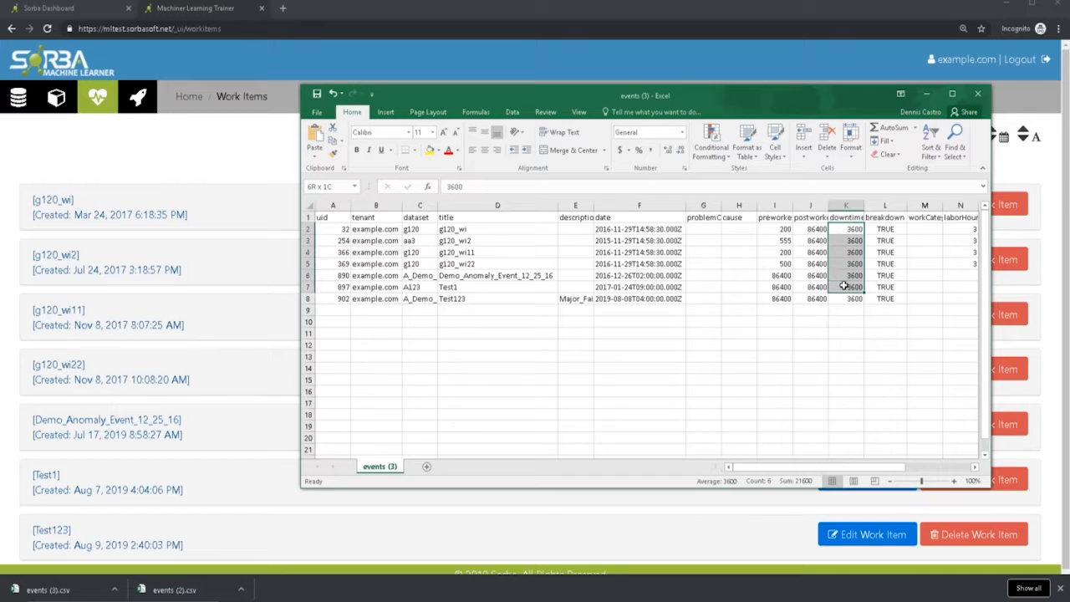
pyautogui.click(885, 218)
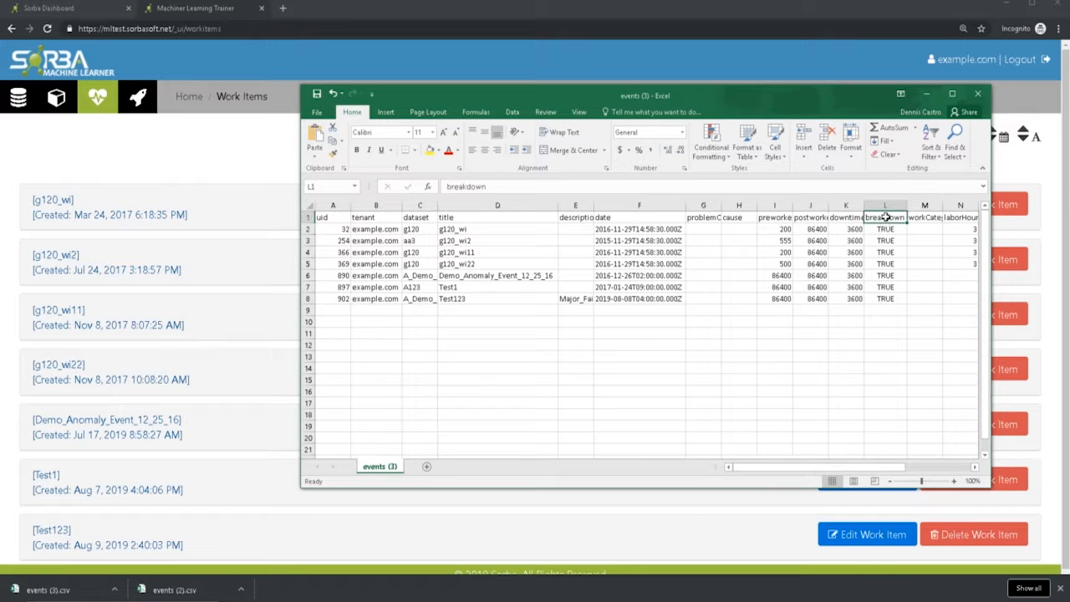
# - Review the exported columns from workCategory, laborHours and totalCost through remedyCode and the event fields, and close the spreadsheet
pyautogui.moveTo(862, 472); pyautogui.dragTo(901, 473)
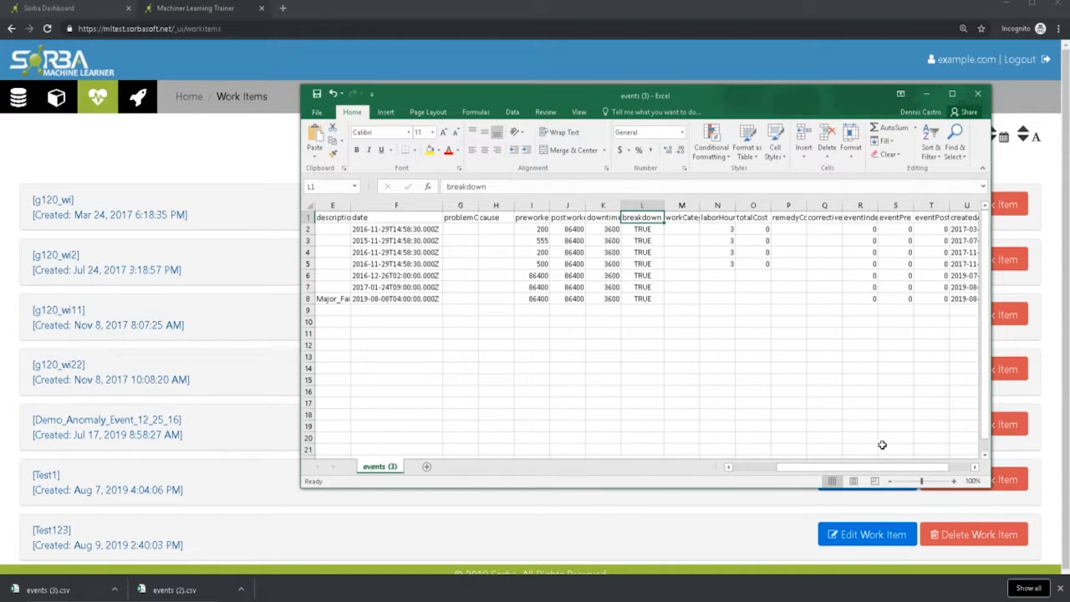
pyautogui.click(695, 218)
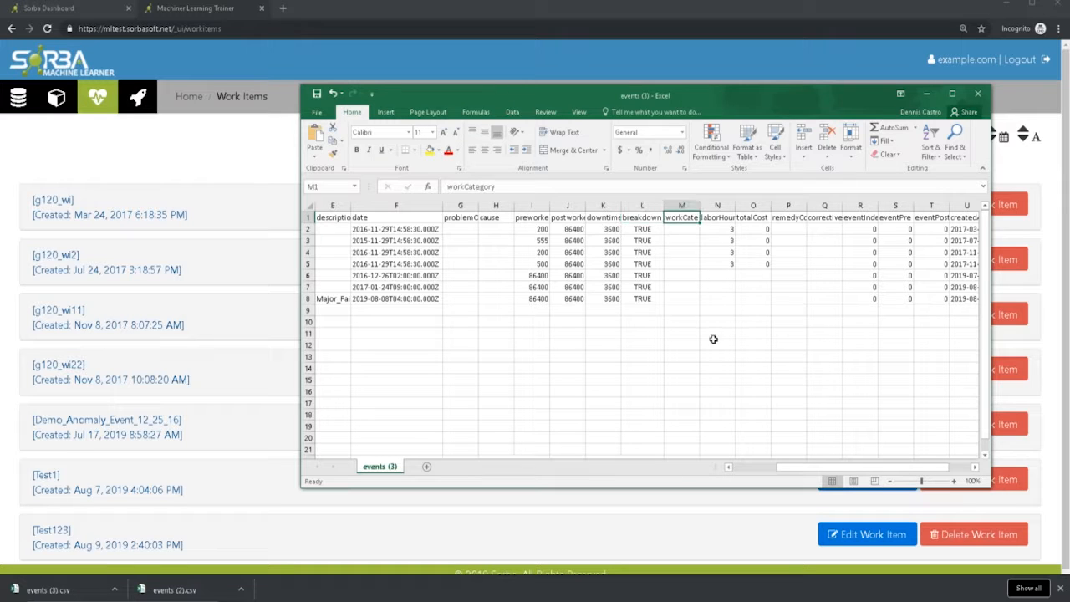
pyautogui.click(710, 220)
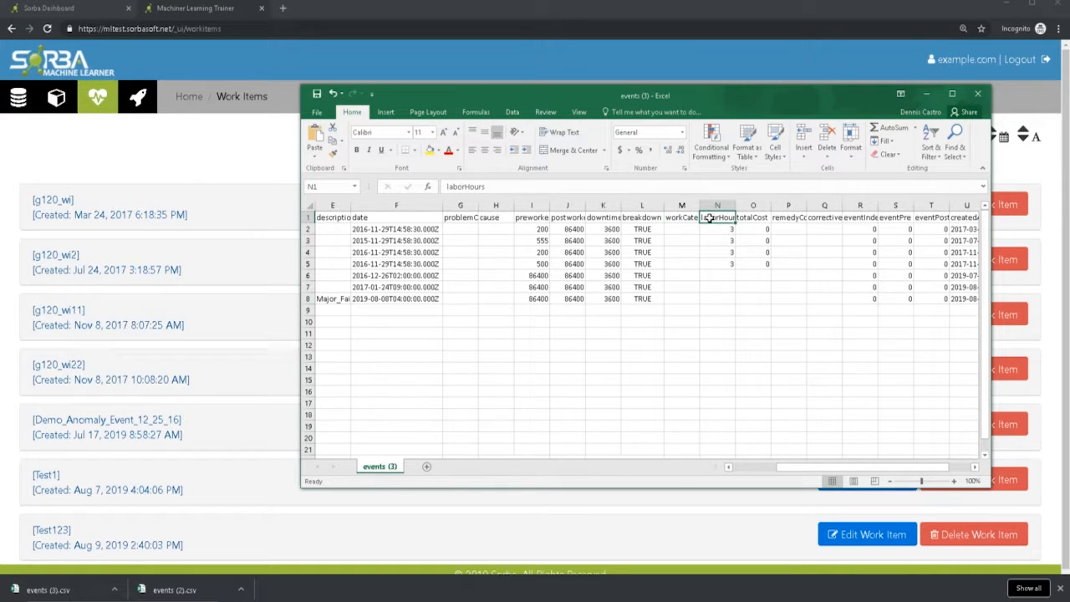
pyautogui.click(753, 218)
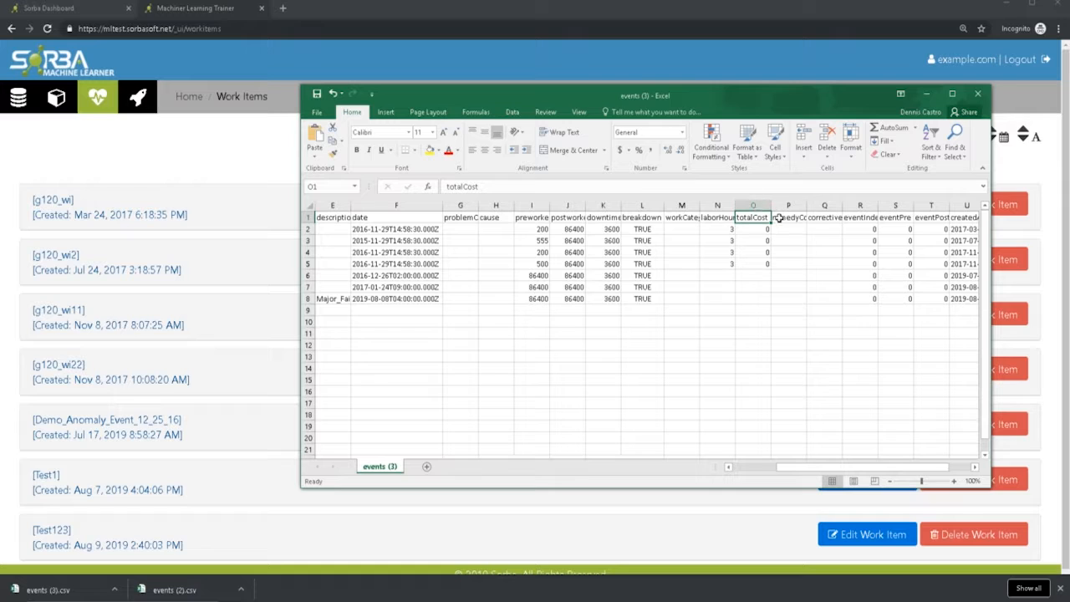
pyautogui.moveTo(790, 219); pyautogui.dragTo(968, 218)
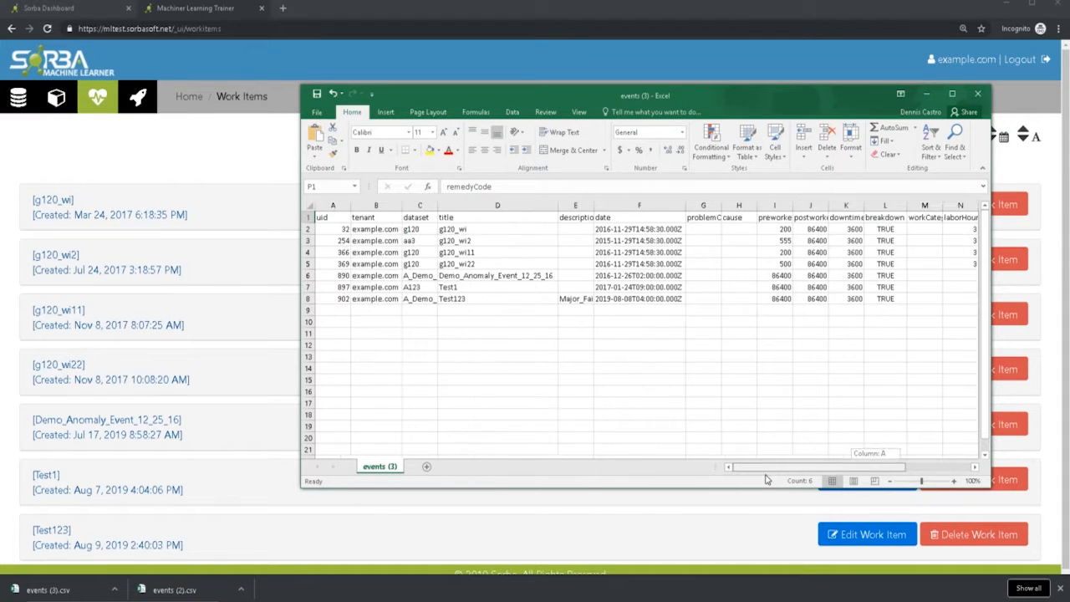
pyautogui.moveTo(878, 468); pyautogui.dragTo(763, 481)
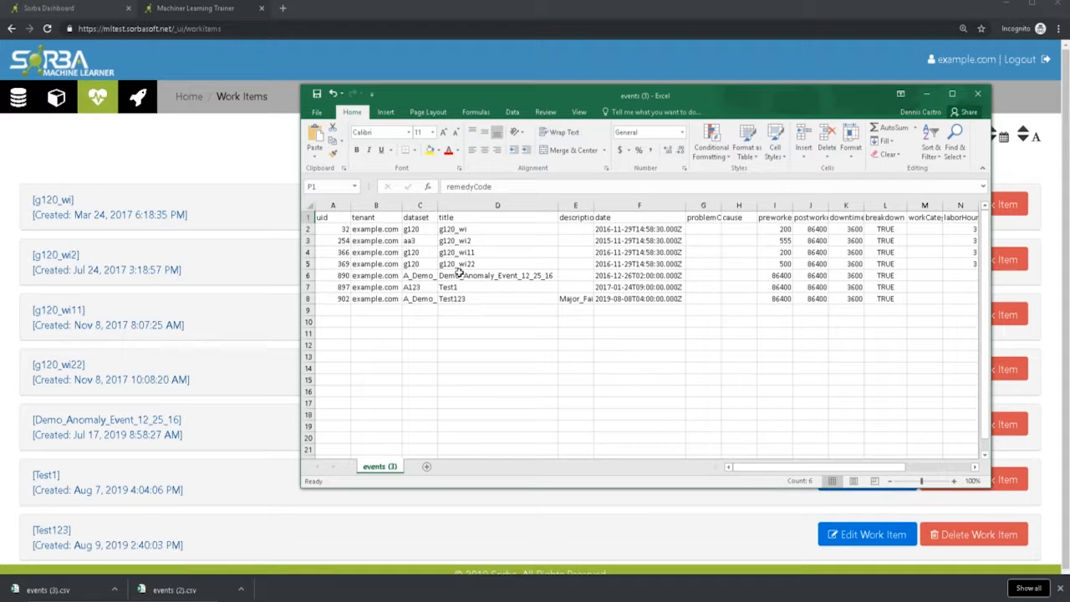
pyautogui.click(449, 309)
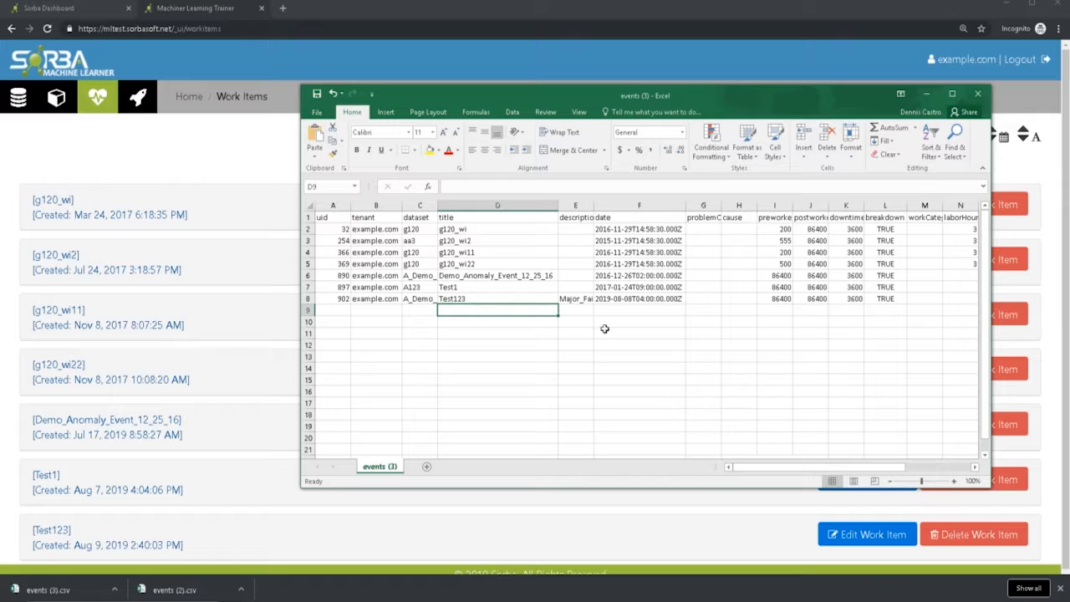
pyautogui.click(977, 94)
pyautogui.click(550, 322)
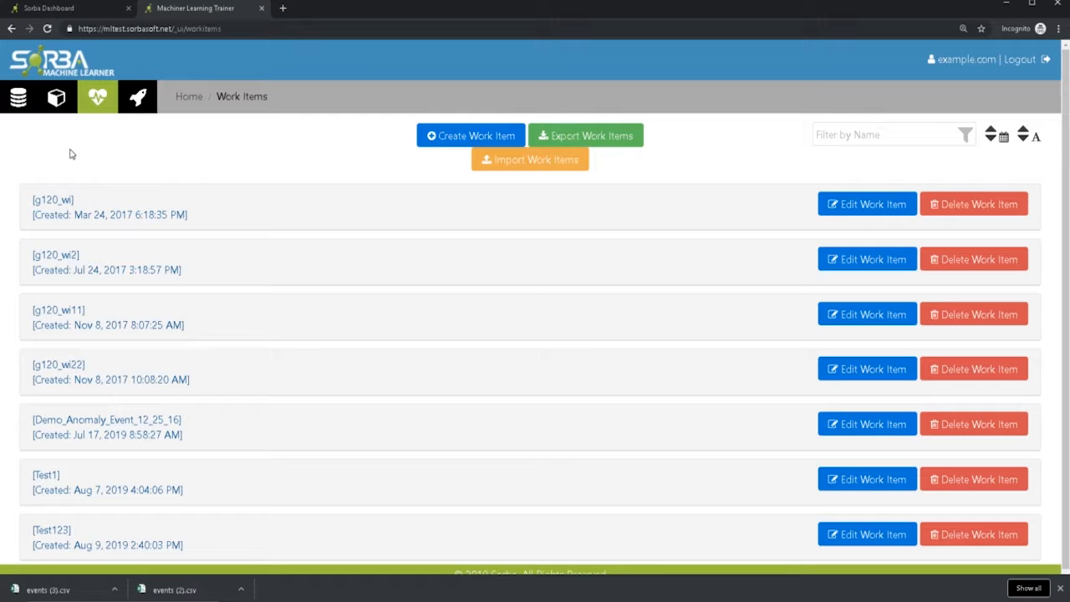
# - In the Demo_Anomaly_Detection project, open the Clustering analysis's trained model for viewing
pyautogui.click(60, 101)
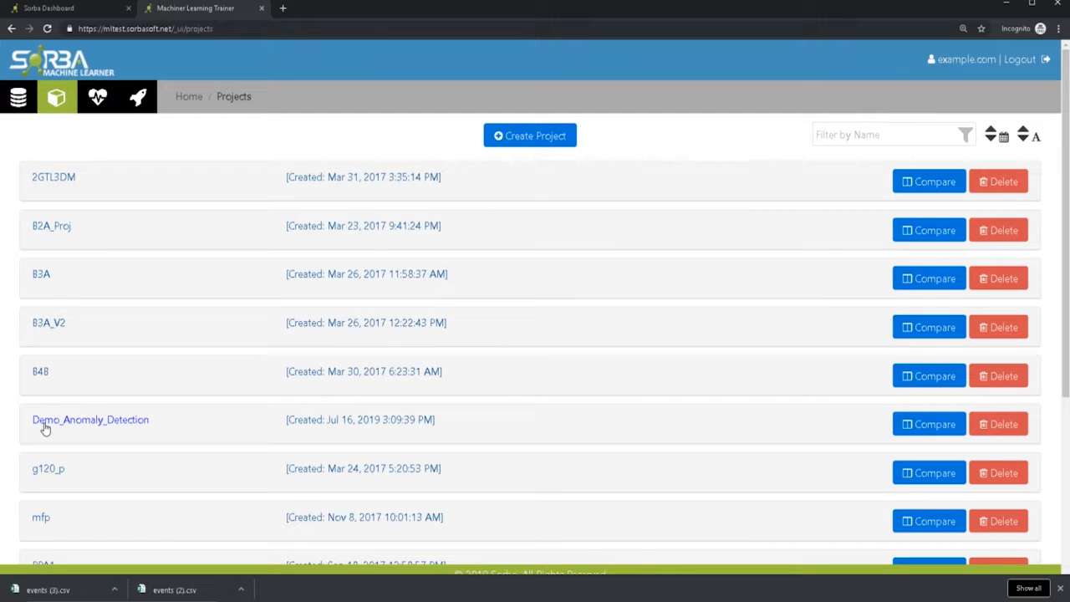
pyautogui.click(42, 423)
pyautogui.scroll(-2, 360, 445)
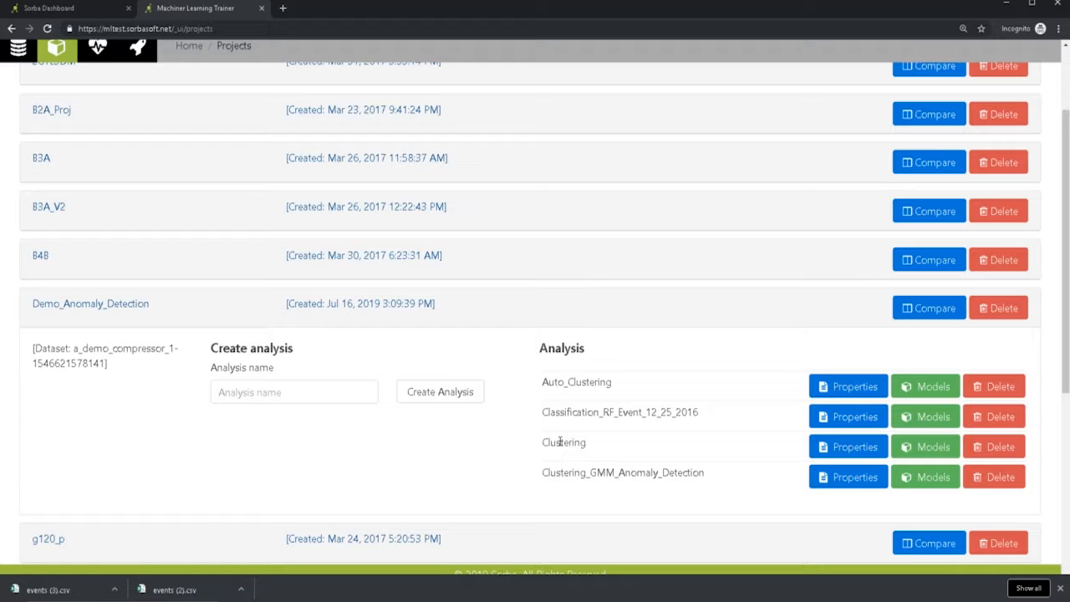
pyautogui.click(944, 451)
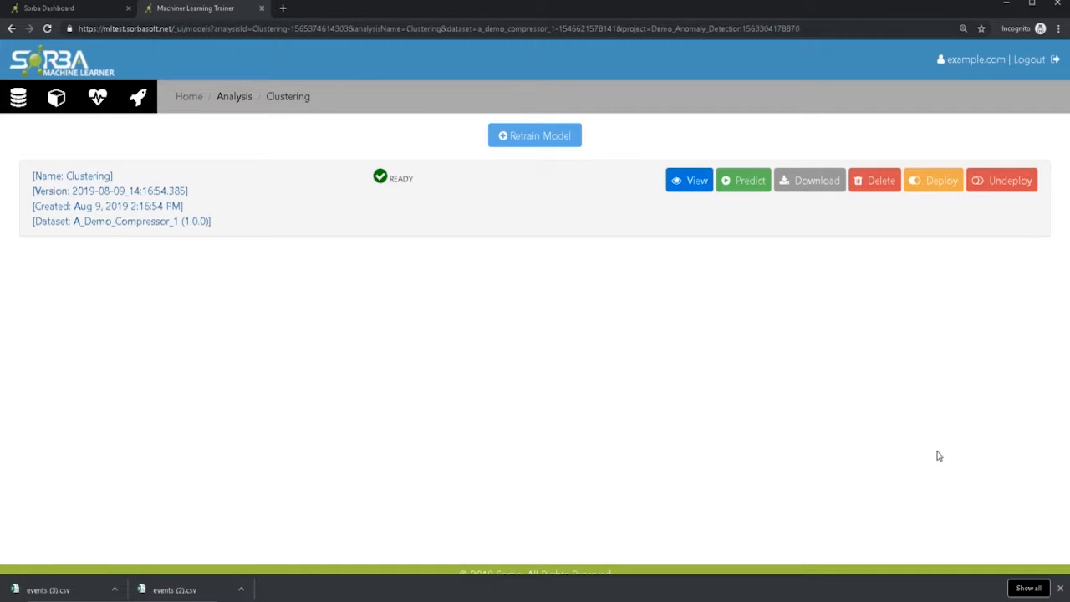
pyautogui.click(697, 183)
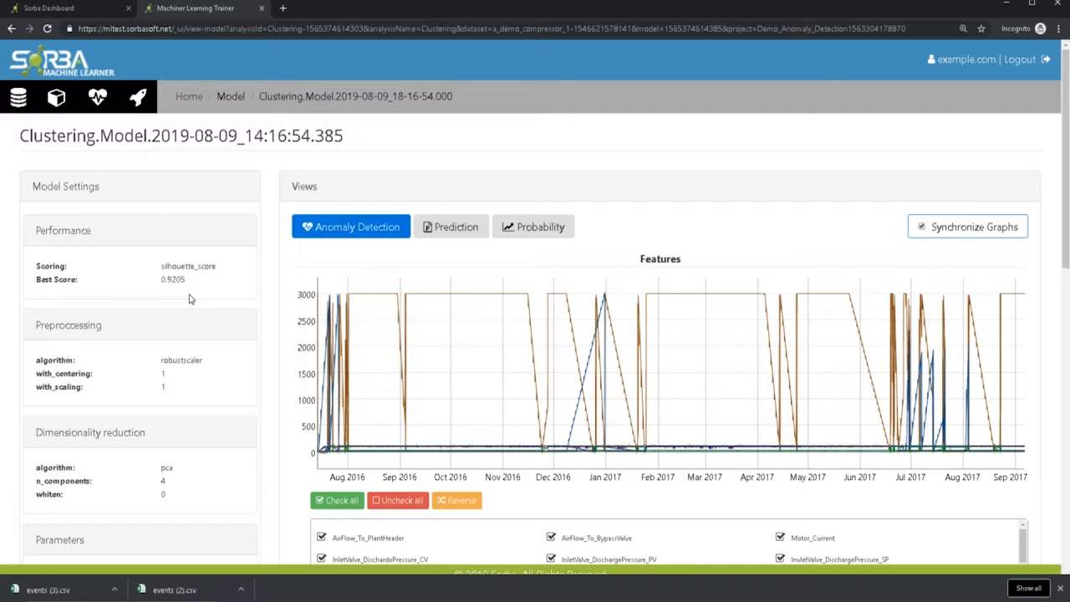
# - Review the model's settings and graphs, and zoom the Anomaly Score graph to about late November 2016 through early February 2017
pyautogui.scroll(-4, 355, 365)
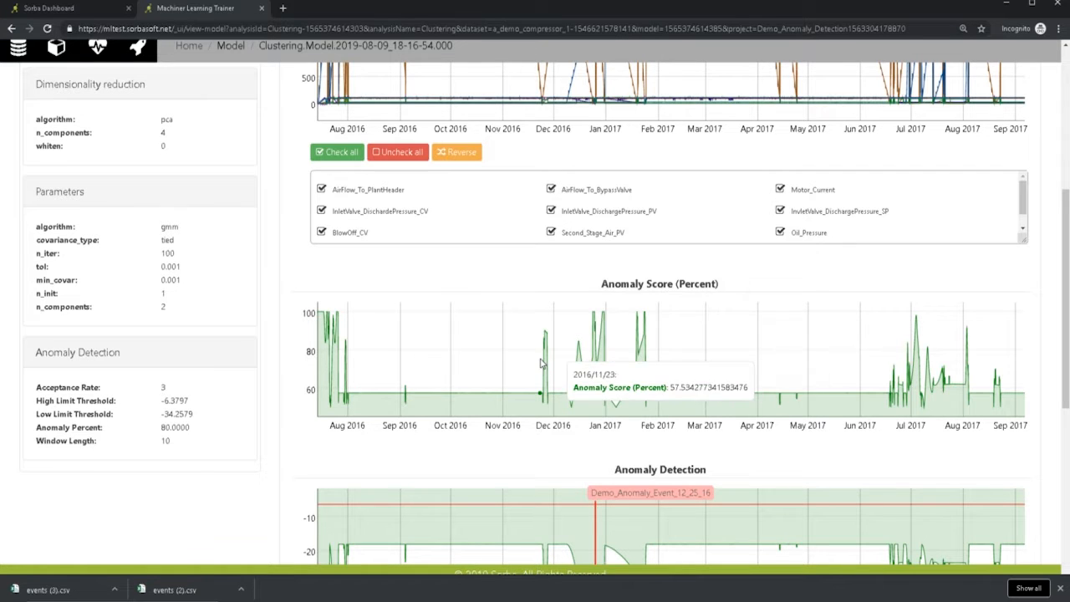
pyautogui.scroll(5, 703, 360)
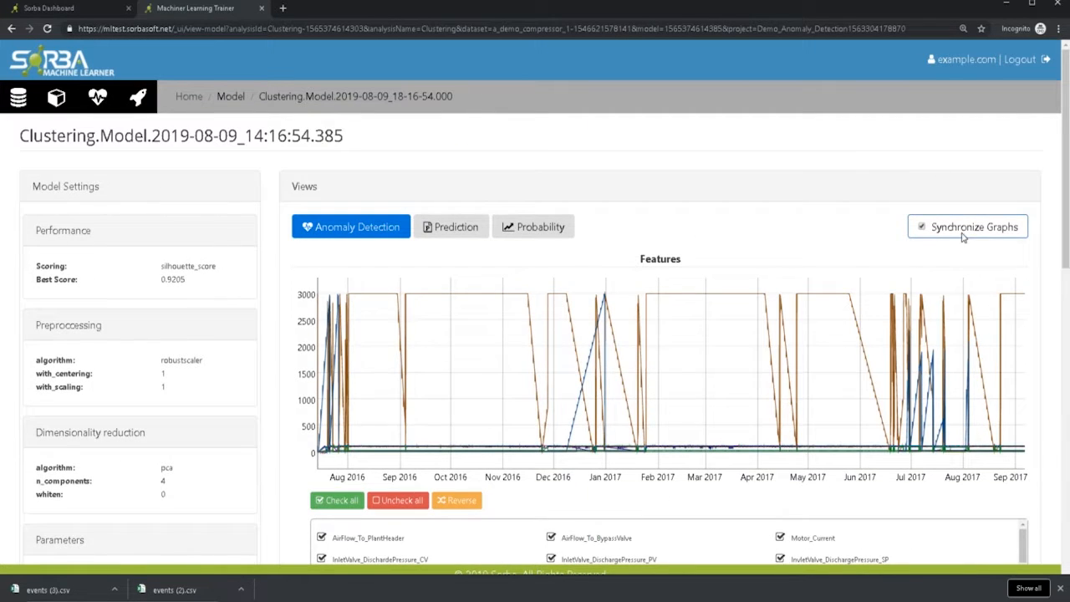
pyautogui.scroll(-2, 964, 230)
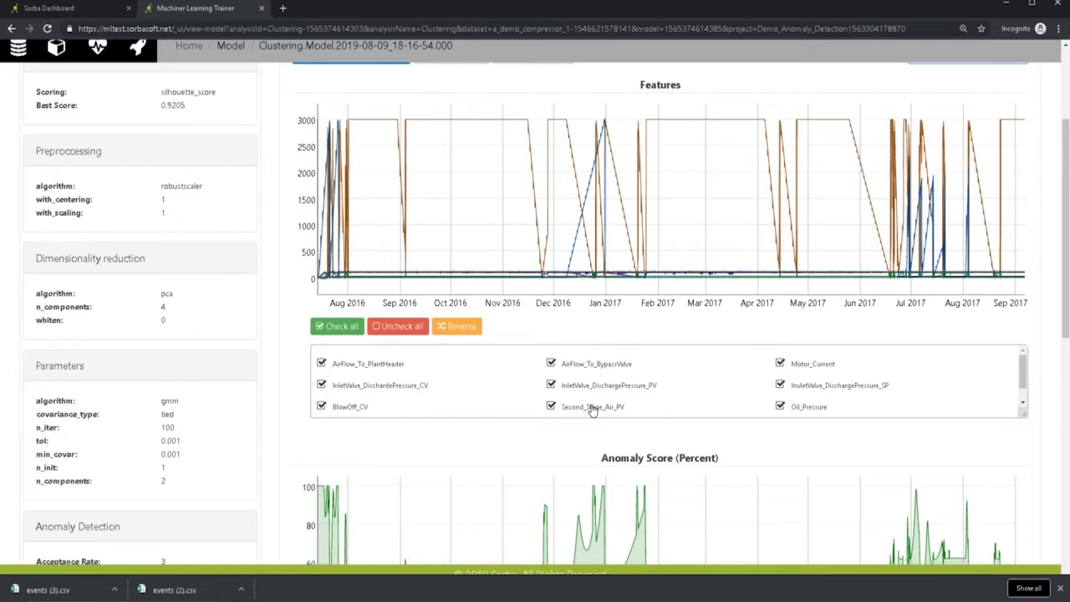
pyautogui.scroll(-1, 535, 460)
pyautogui.moveTo(537, 411); pyautogui.dragTo(676, 401)
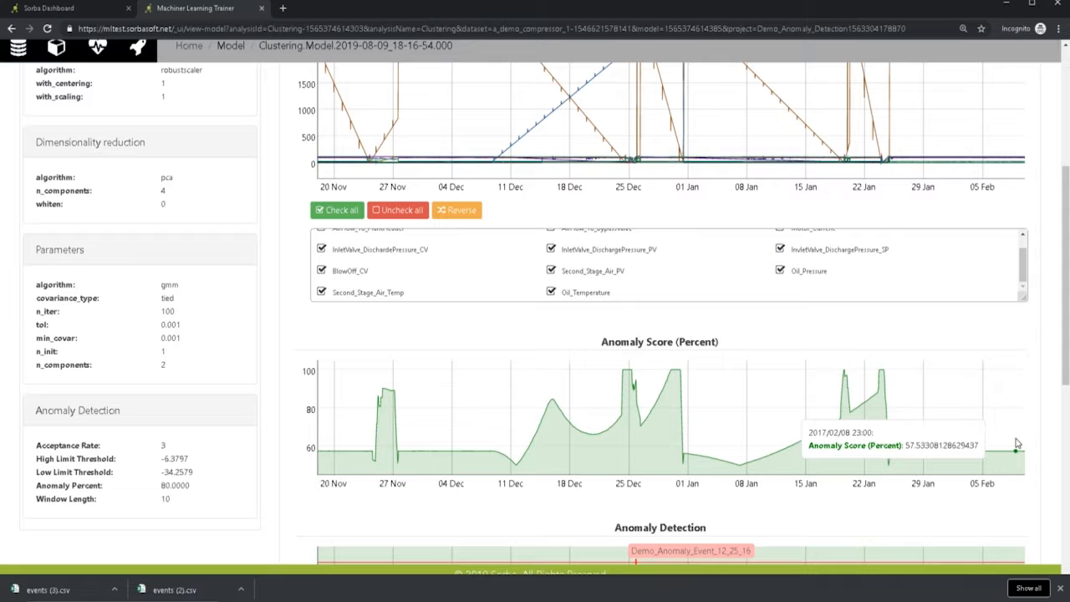
# - Start a work item from the anomaly score peak at January 24, 2017 07:00 and name it Click_Event
pyautogui.click(885, 374)
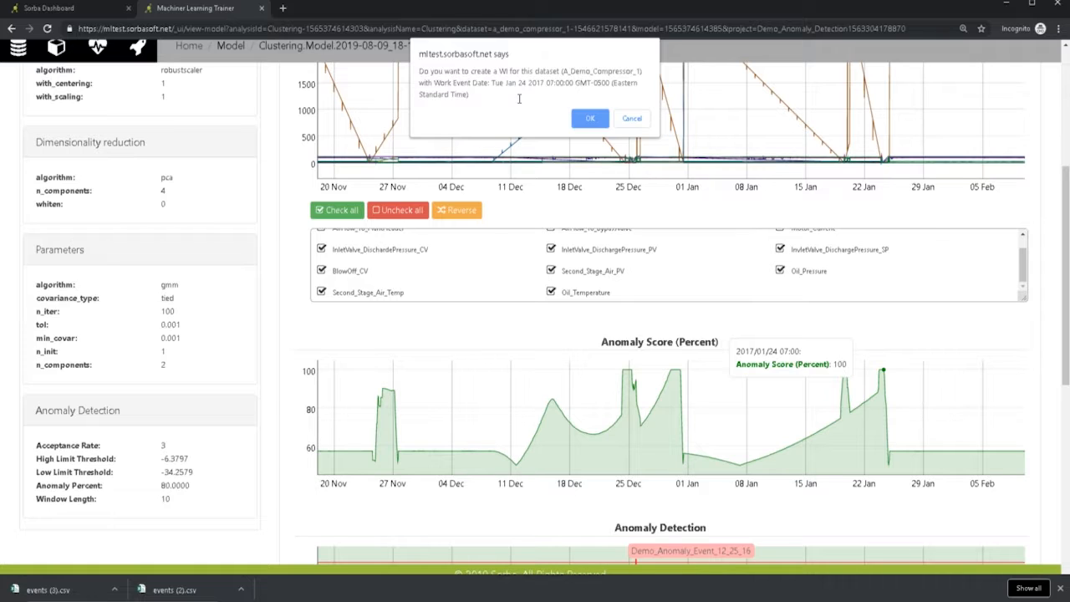
pyautogui.click(582, 122)
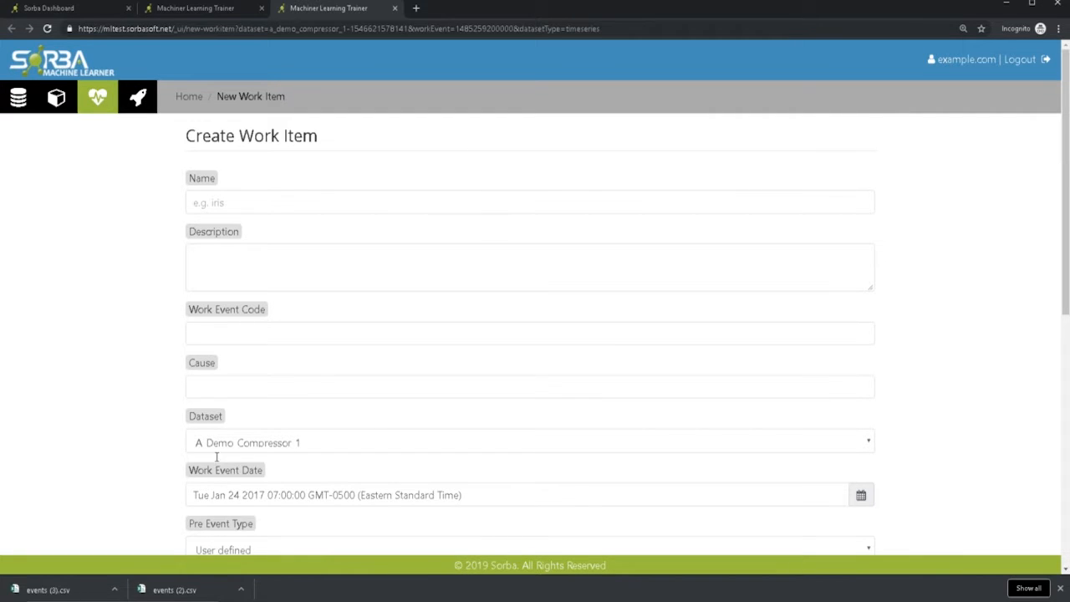
pyautogui.scroll(-1, 224, 446)
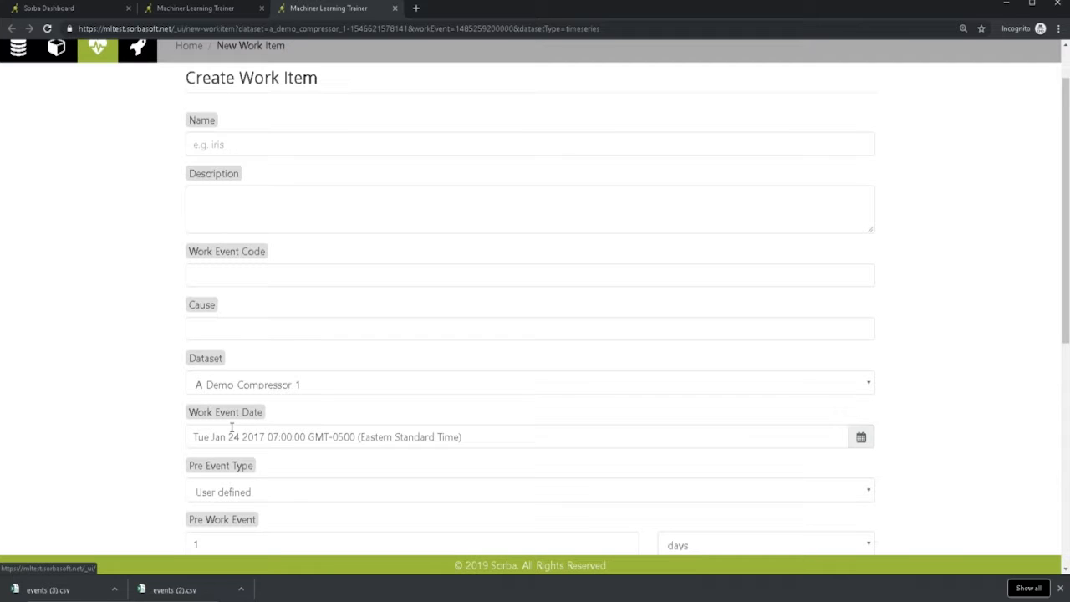
pyautogui.click(302, 146)
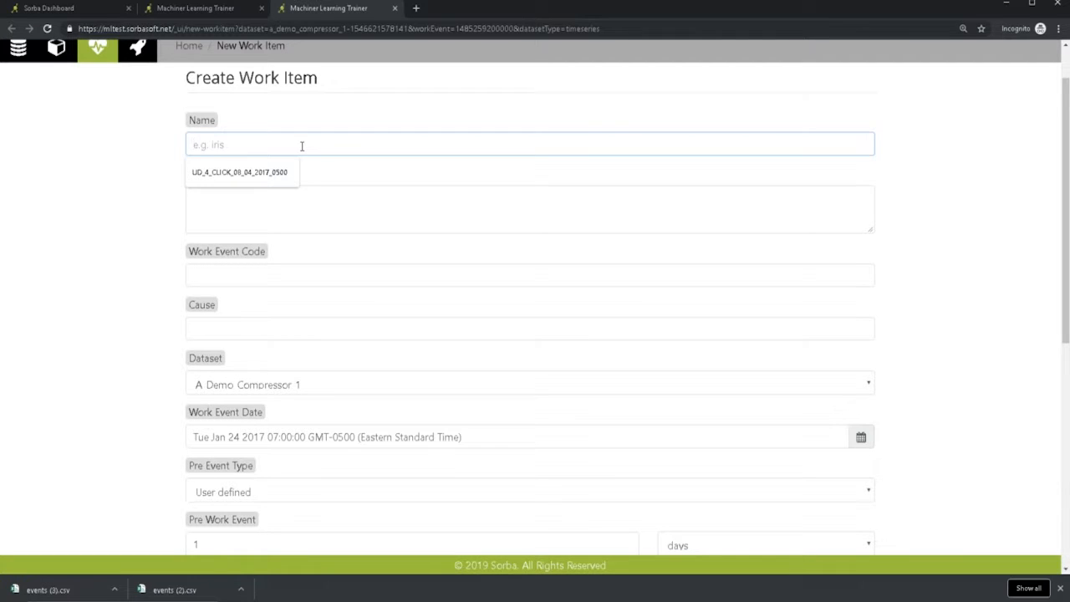
pyautogui.write('Click_Event')
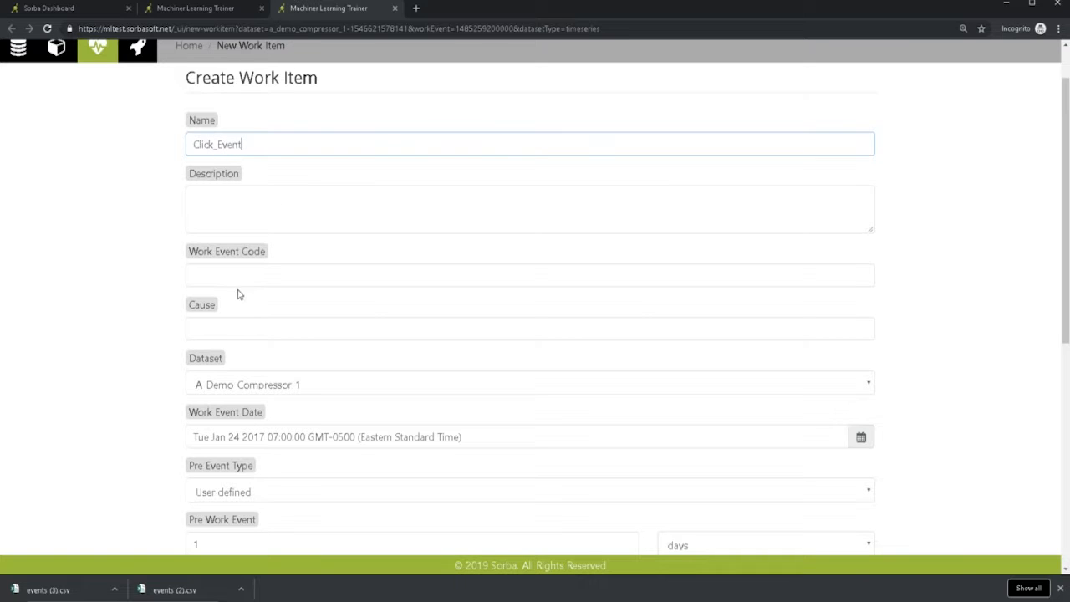
pyautogui.scroll(-2, 246, 371)
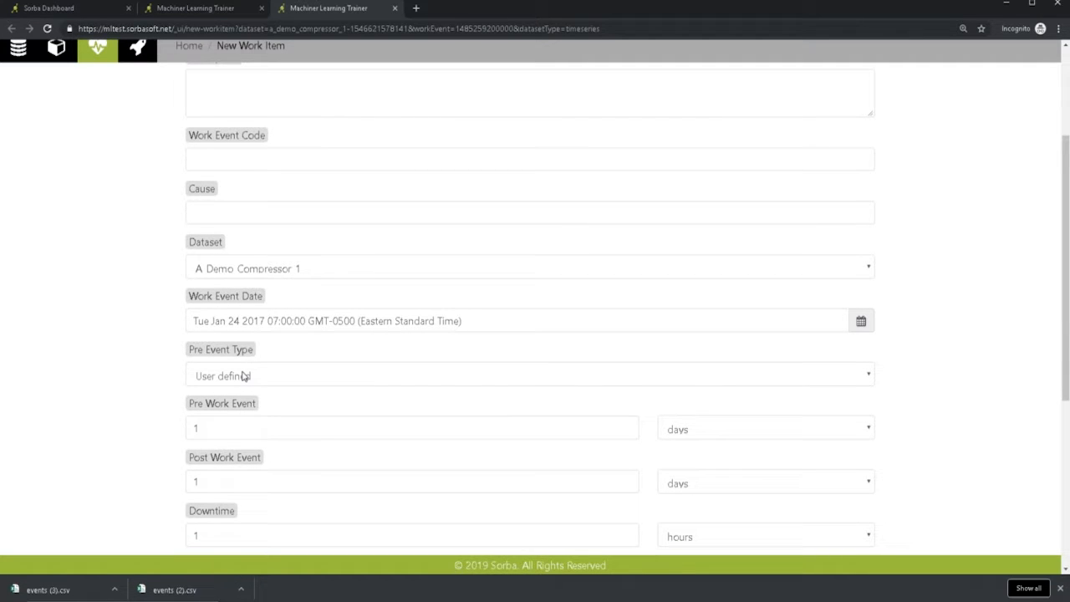
pyautogui.click(245, 376)
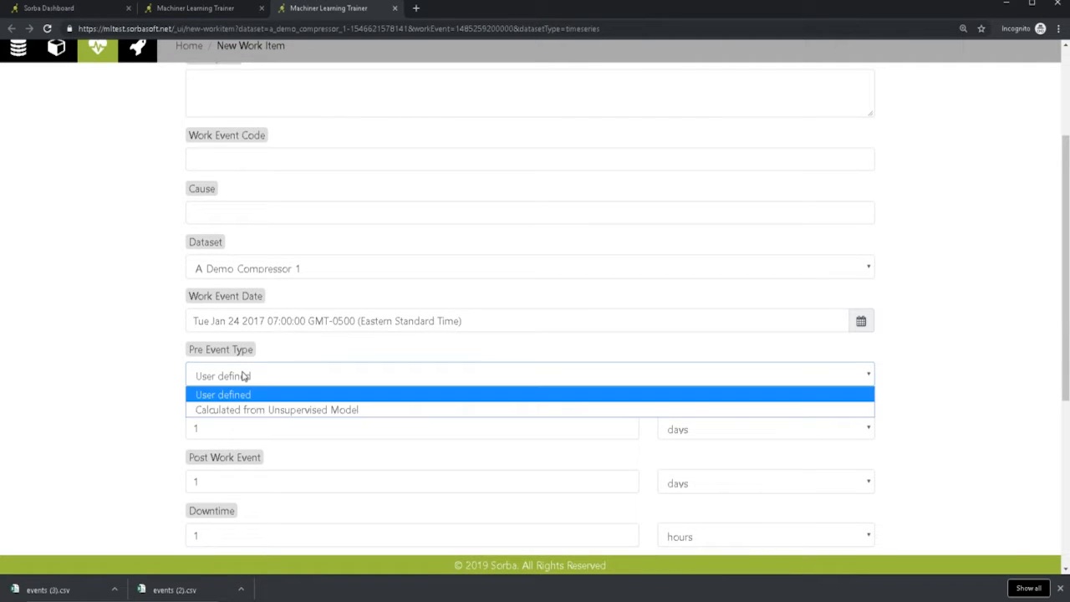
pyautogui.click(278, 410)
pyautogui.click(273, 431)
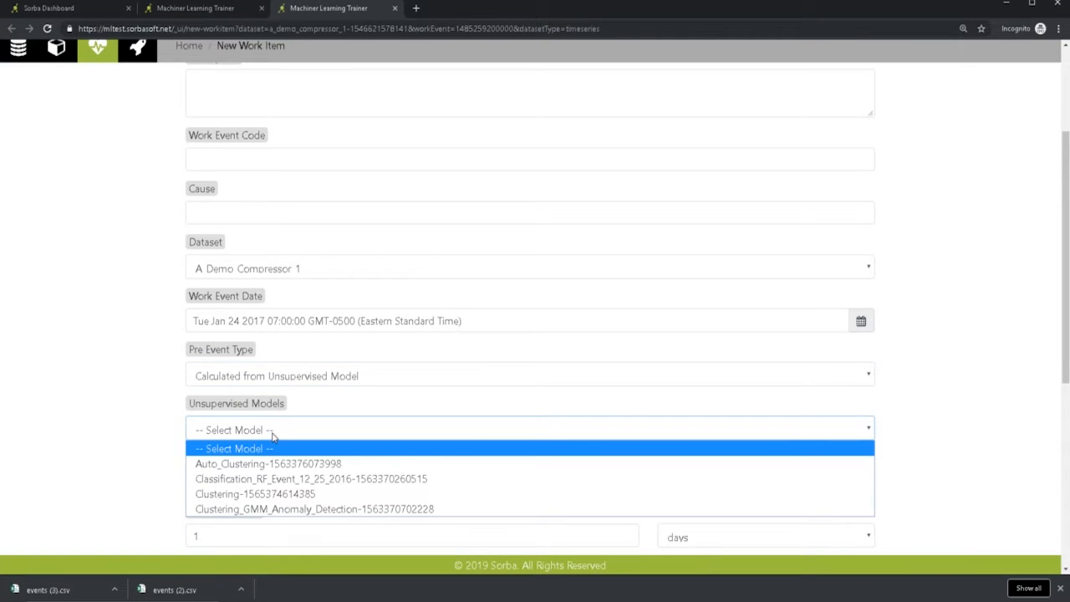
pyautogui.click(237, 494)
# - Set both the pre work event and the post work event periods to 2 days
pyautogui.scroll(-2, 136, 439)
pyautogui.click(748, 311)
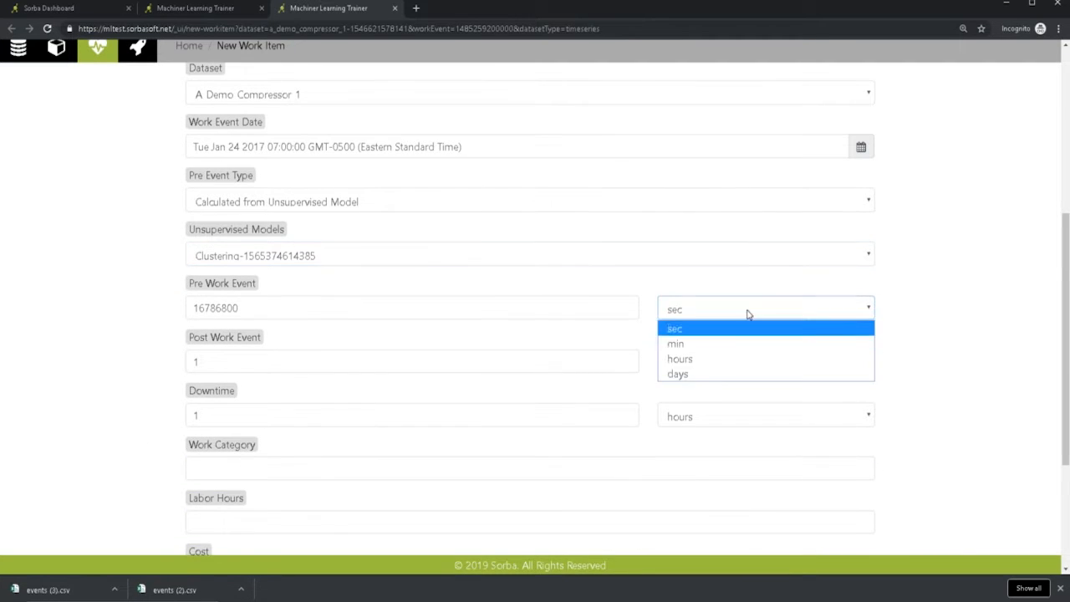
pyautogui.click(702, 374)
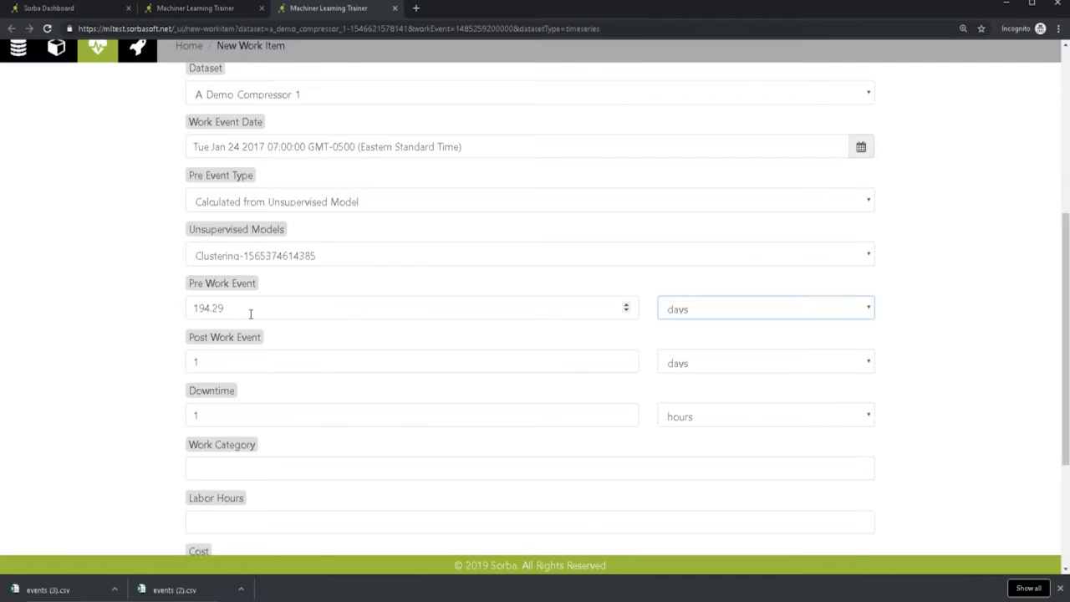
pyautogui.moveTo(250, 314); pyautogui.dragTo(109, 306)
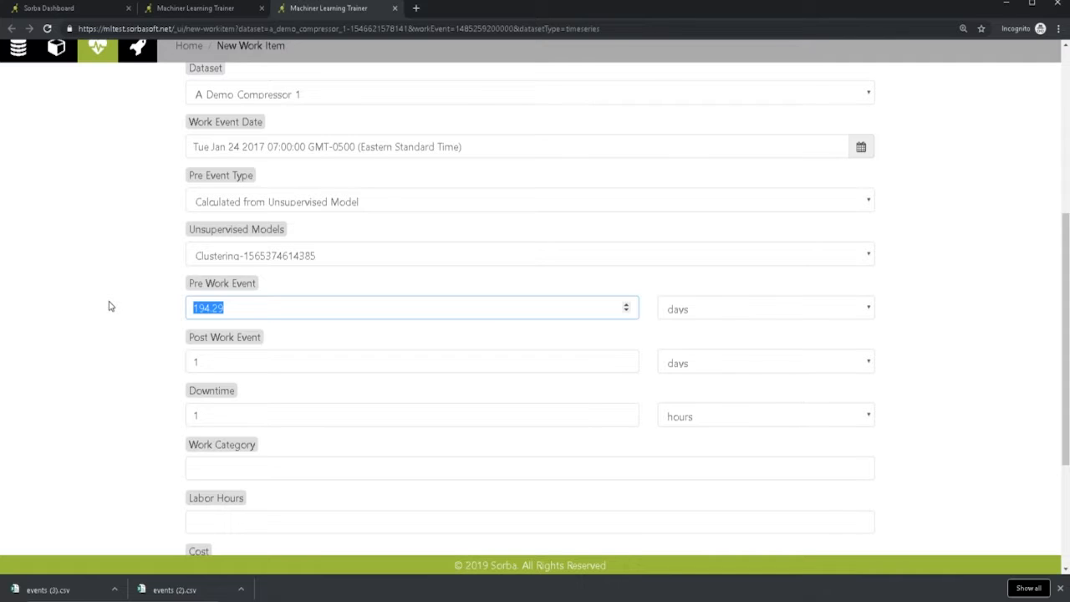
pyautogui.write('2')
pyautogui.click(424, 362)
pyautogui.write('2')
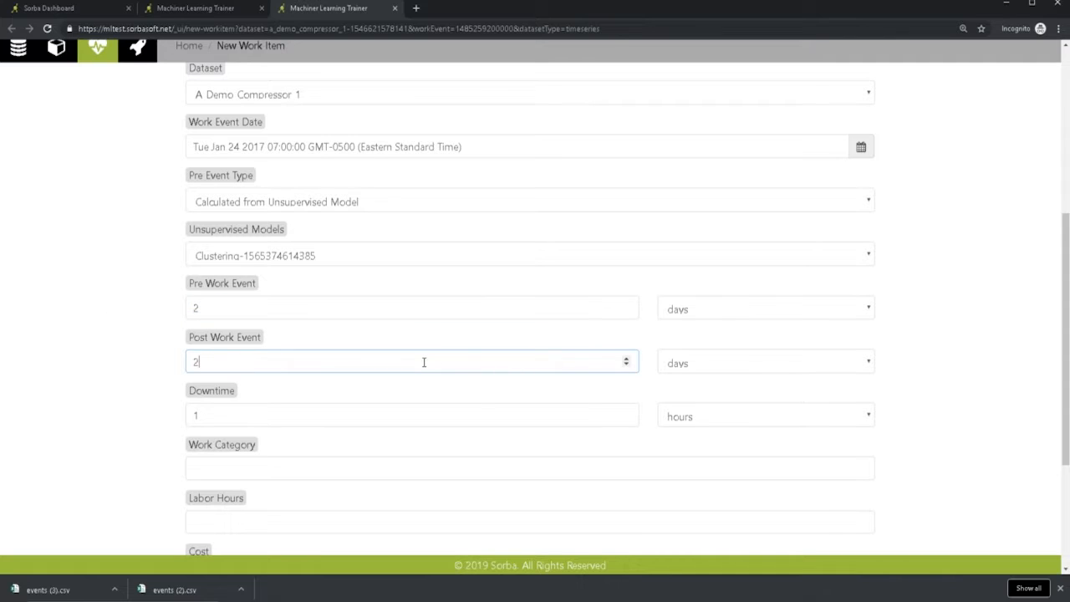
pyautogui.click(104, 371)
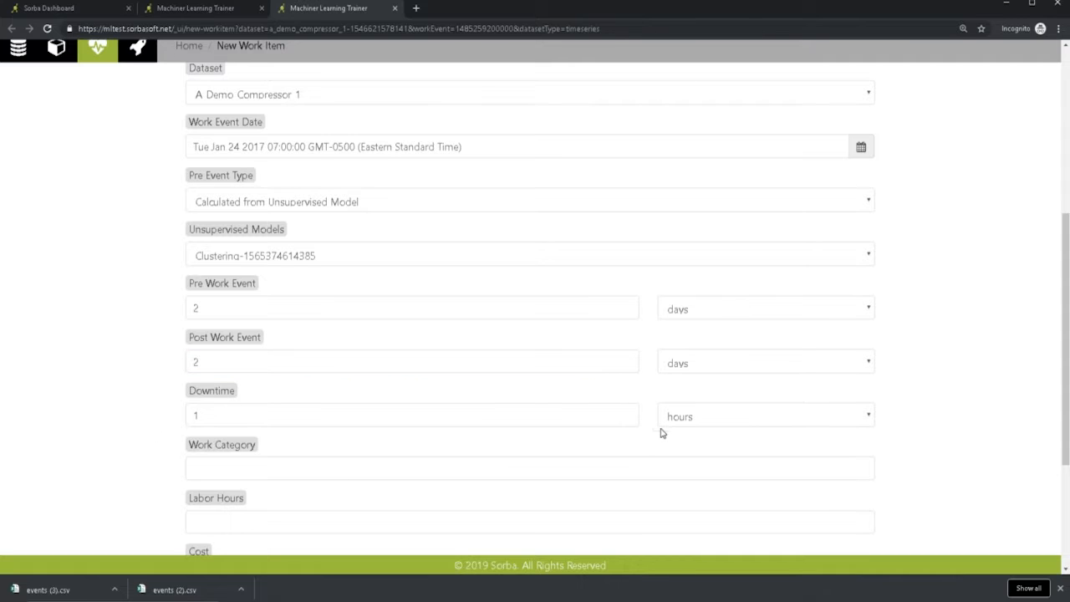
# - Keep the 1-hour downtime, leave the remaining fields blank, and create the Click_Event work item
pyautogui.scroll(-1, 268, 411)
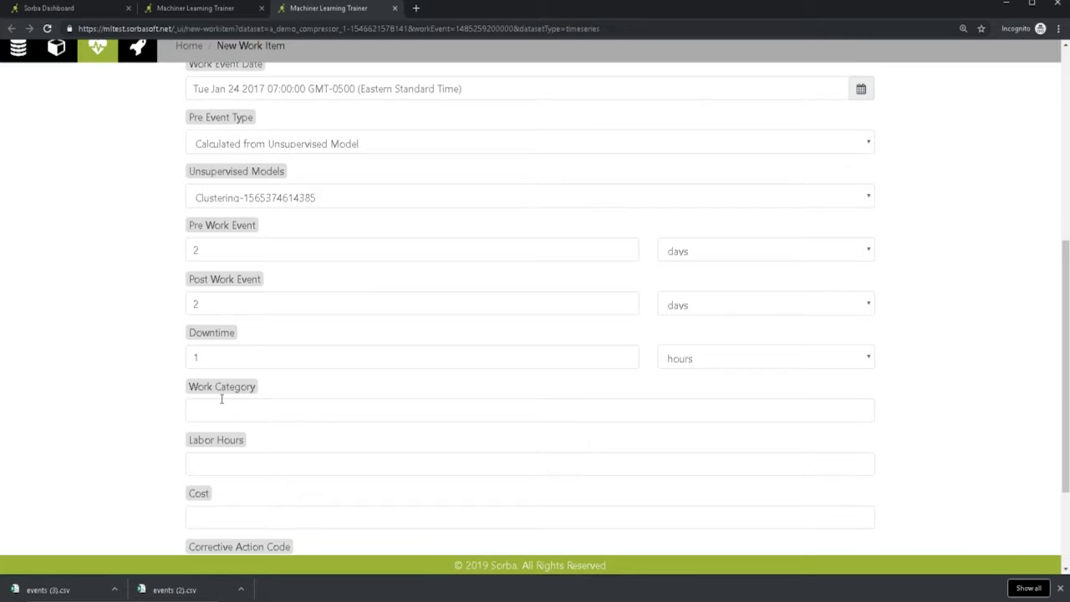
pyautogui.scroll(-2, 222, 397)
pyautogui.scroll(-1, 222, 398)
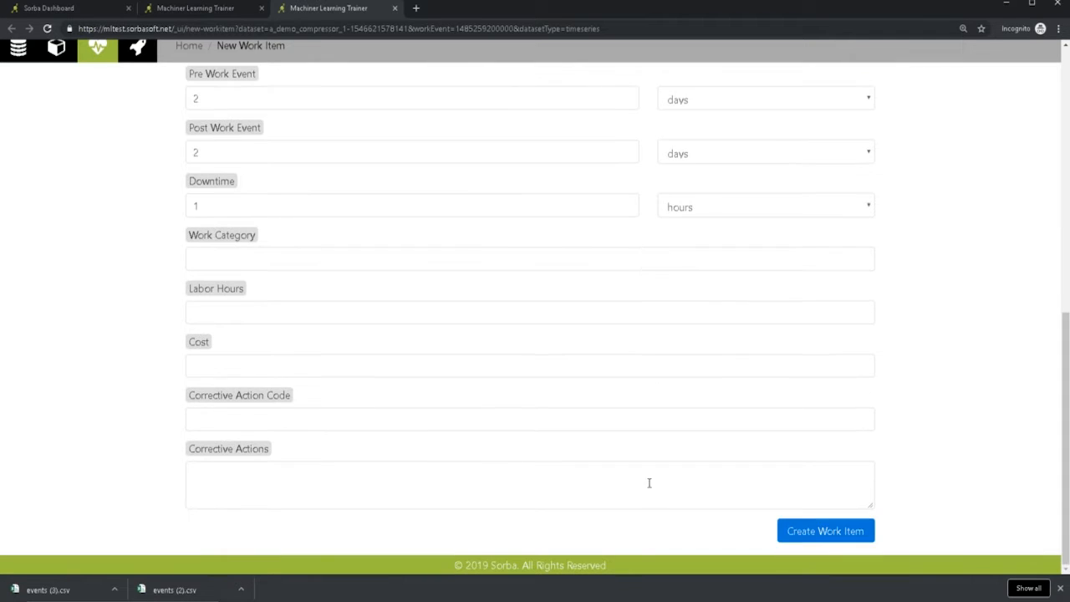
pyautogui.click(849, 533)
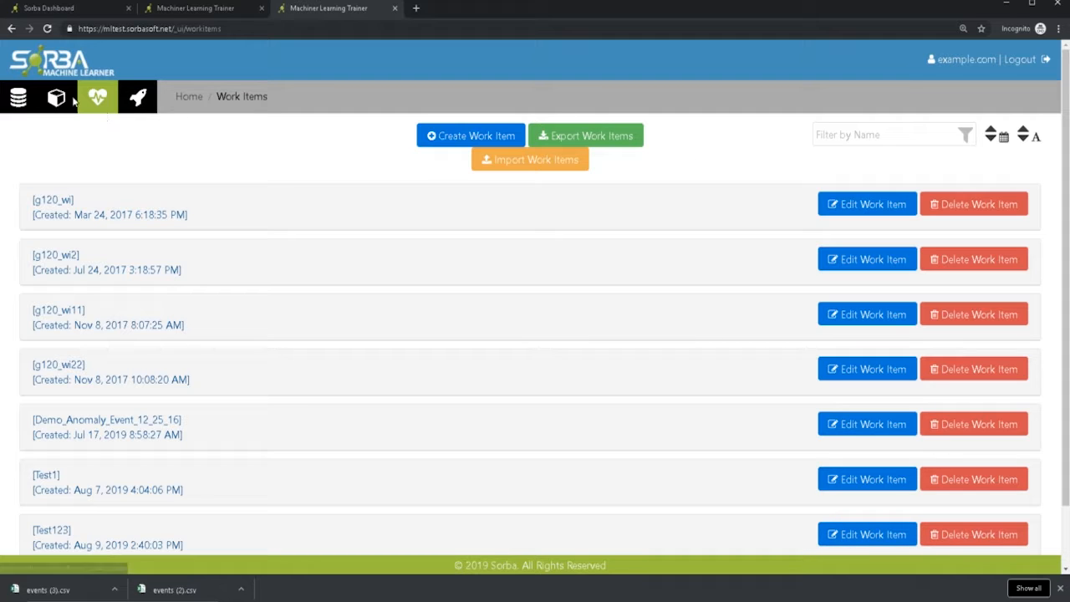
# - Create an analysis named RF_Classification_Click_Event in the Demo_Anomaly_Detection project
pyautogui.click(72, 99)
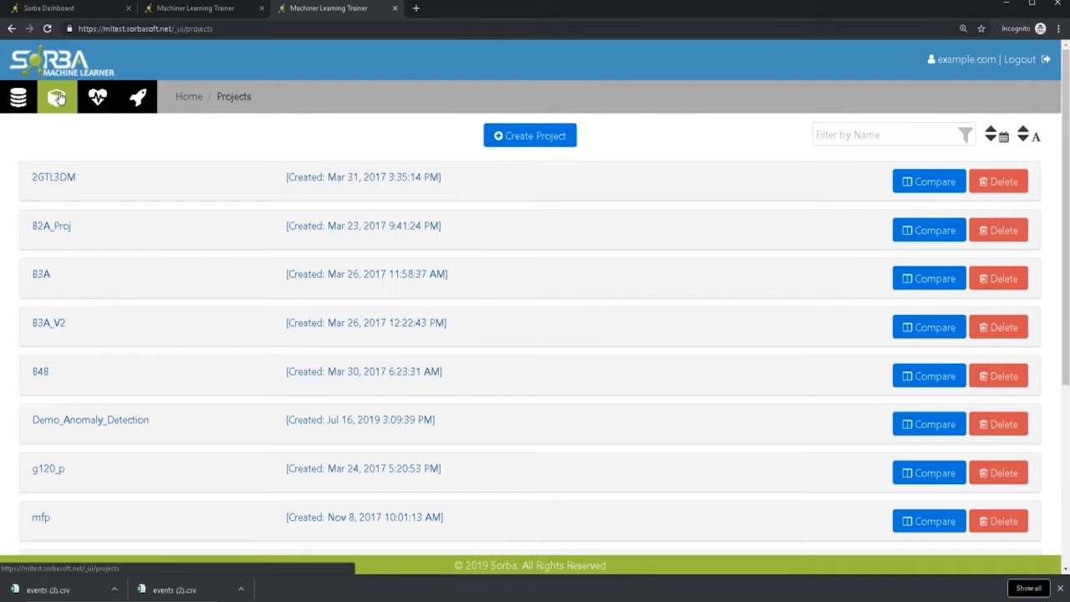
pyautogui.click(59, 425)
pyautogui.scroll(-2, 277, 413)
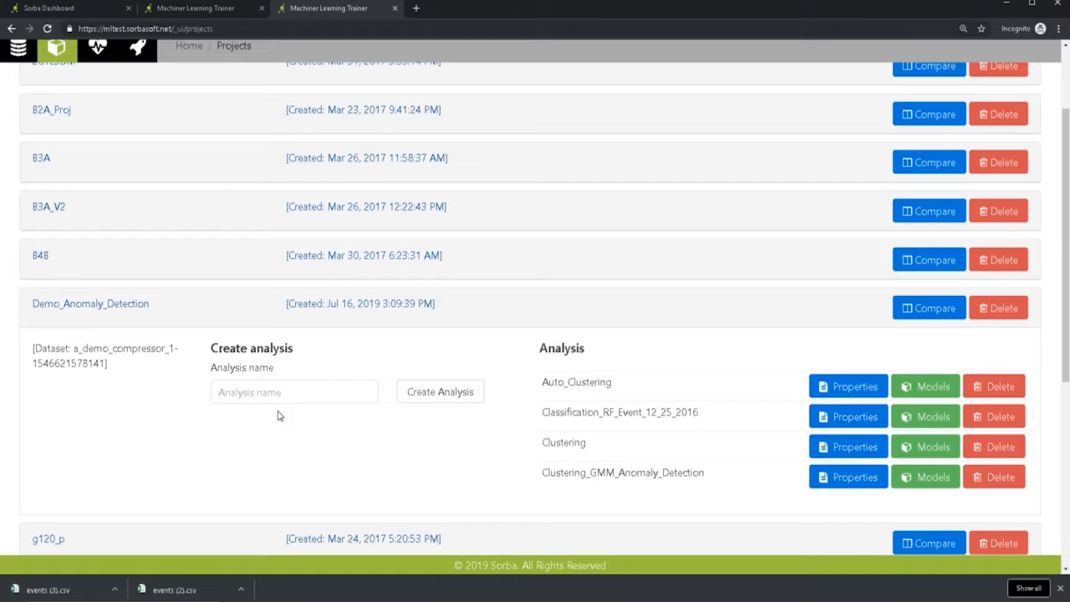
pyautogui.click(332, 392)
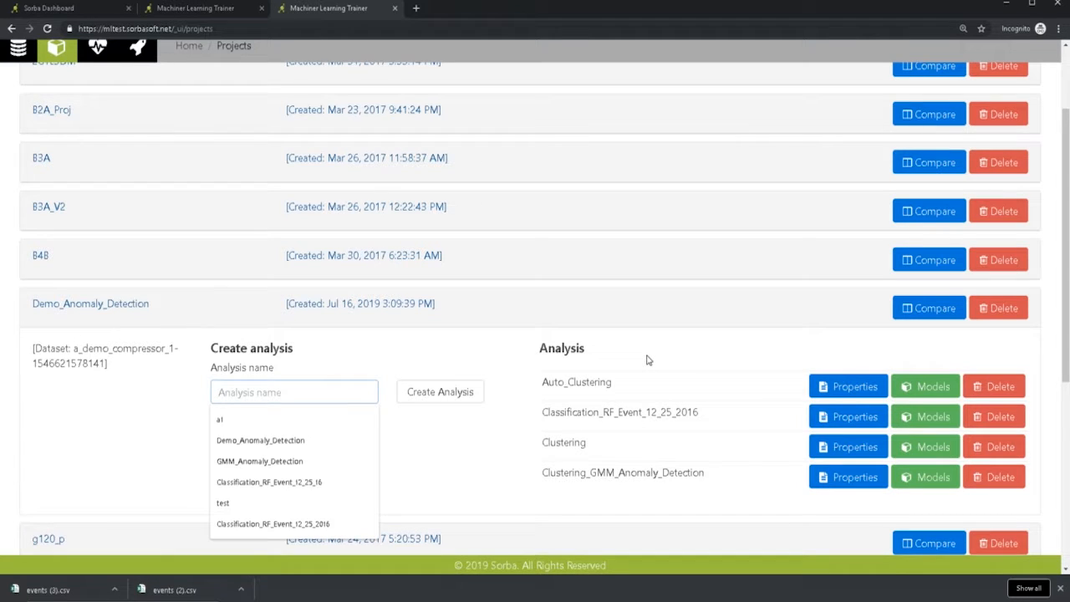
pyautogui.write('RF_C')
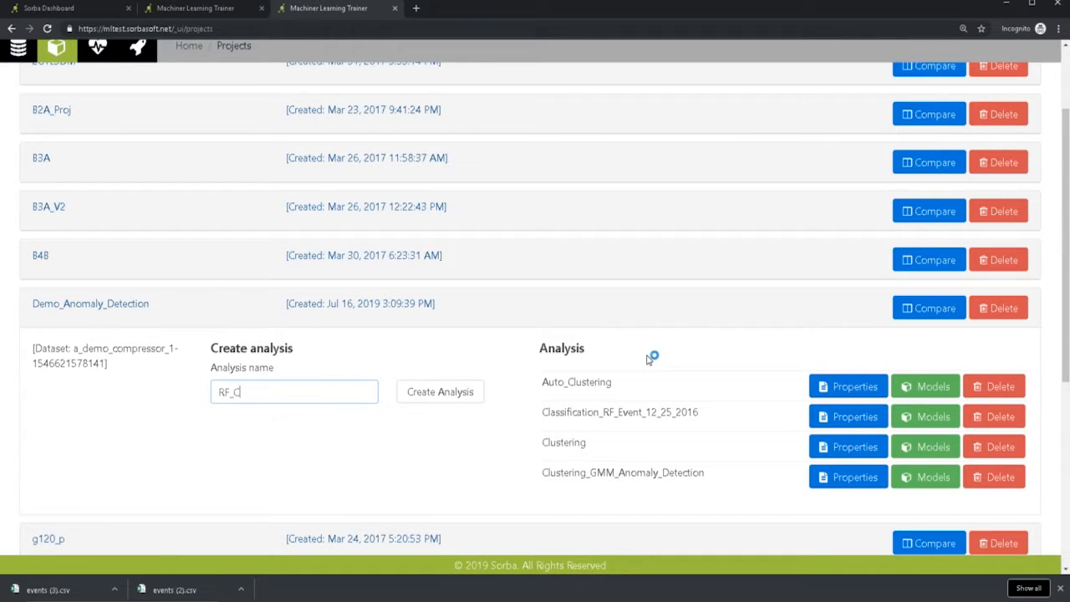
pyautogui.write('lassification_Click_Event')
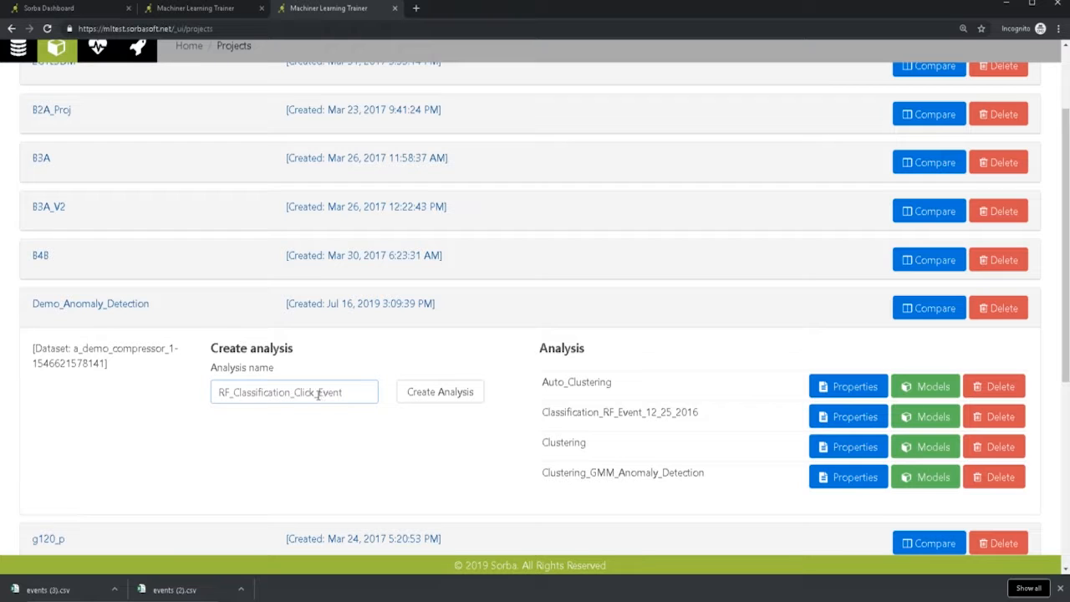
pyautogui.click(413, 392)
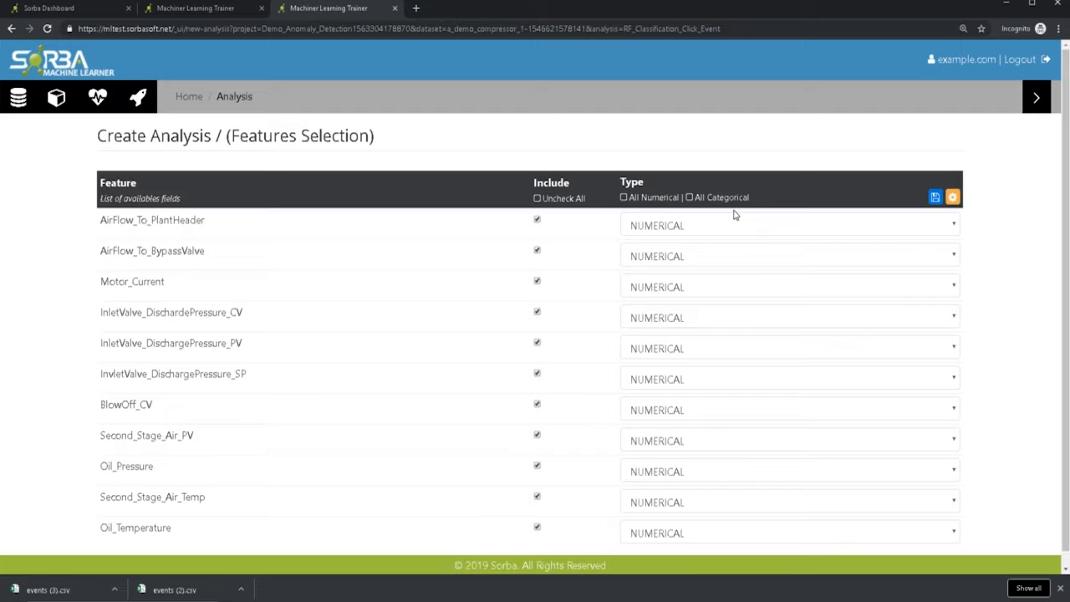
# - Set the AirFlow_To_PlantHeader feature type to CATEGORICAL, keep all features included, and continue to the algorithm selection
pyautogui.scroll(-1, 733, 216)
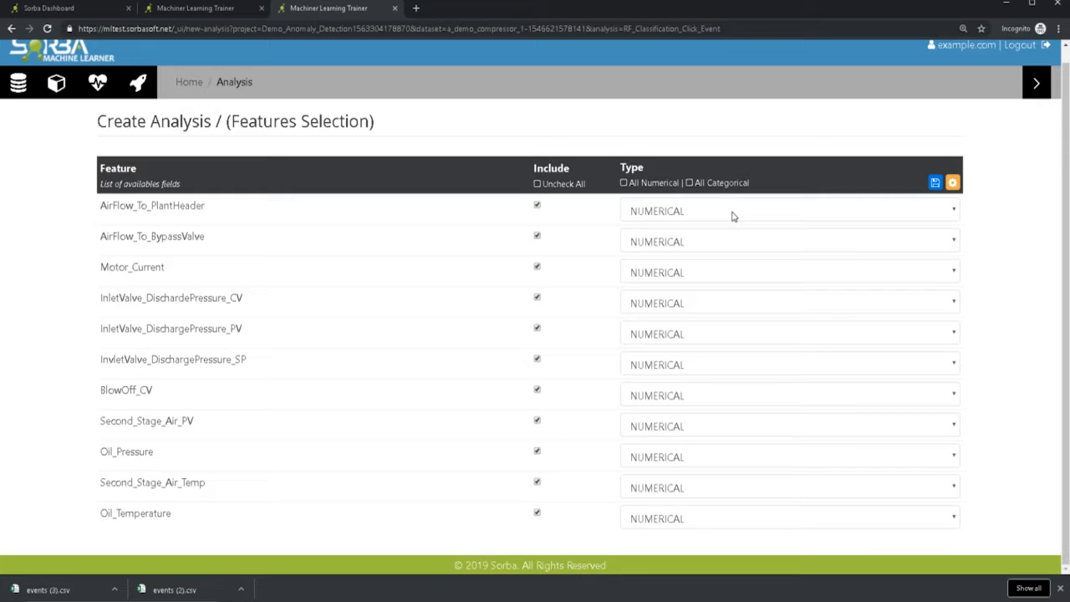
pyautogui.click(732, 212)
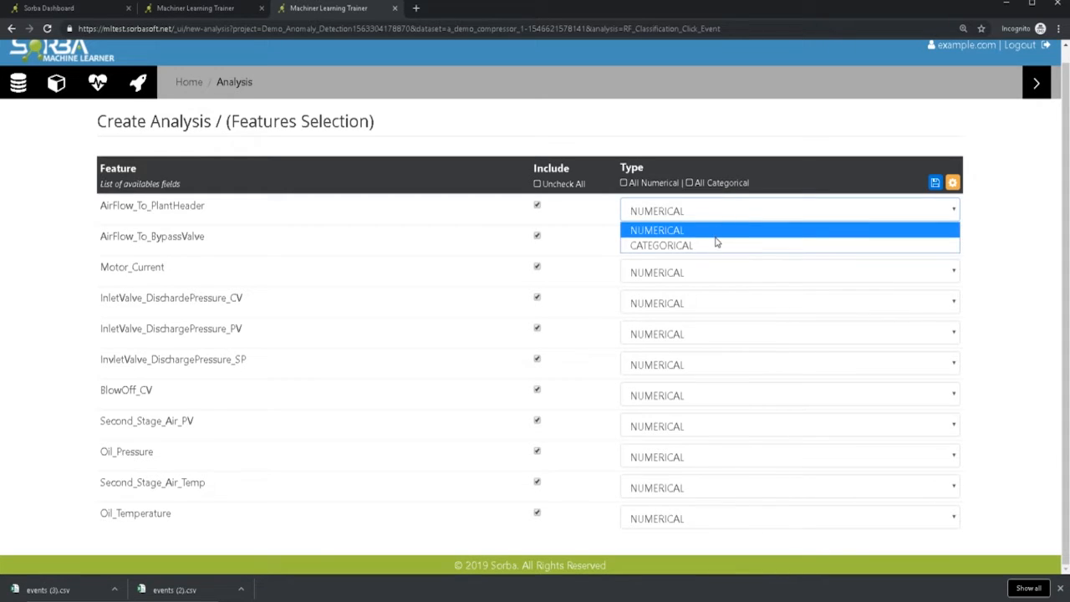
pyautogui.click(717, 245)
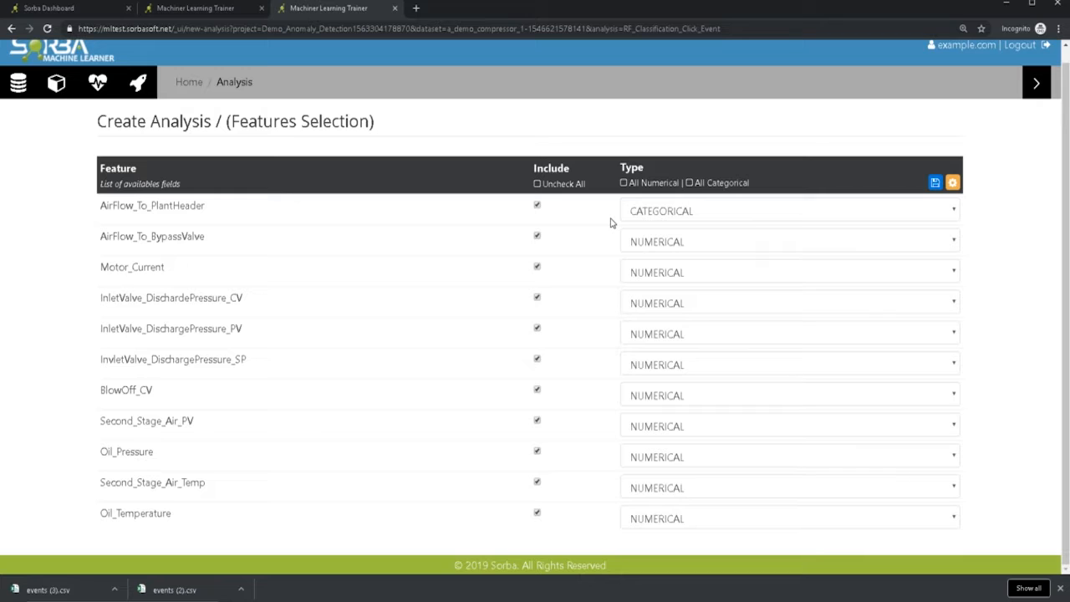
pyautogui.click(1037, 82)
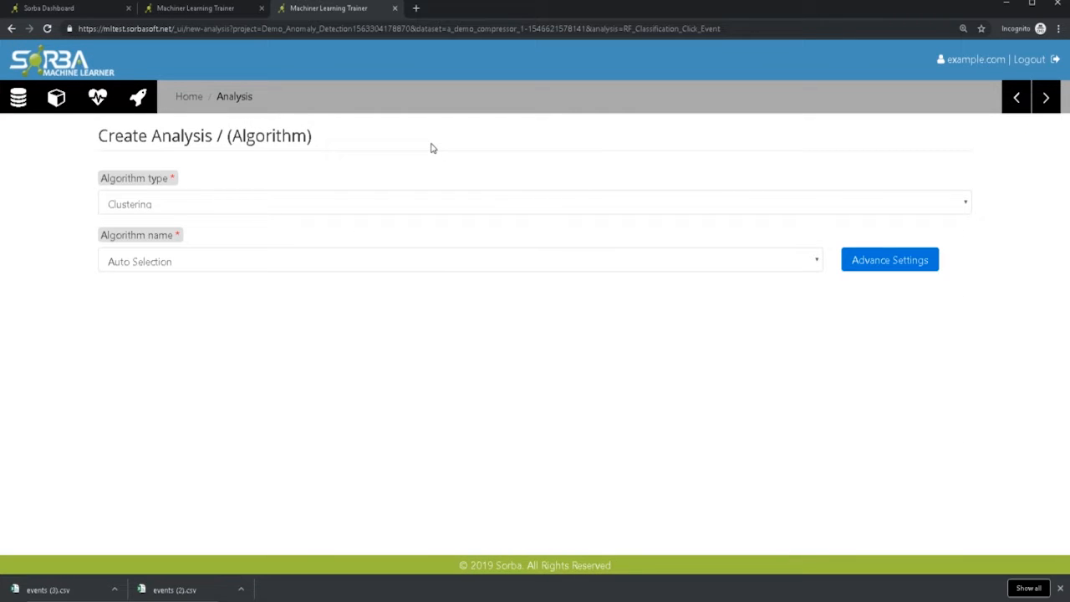
# - Set the algorithm type to Classification and choose AirFlow_To_PlantHeader as the response variable
pyautogui.click(110, 212)
pyautogui.click(125, 238)
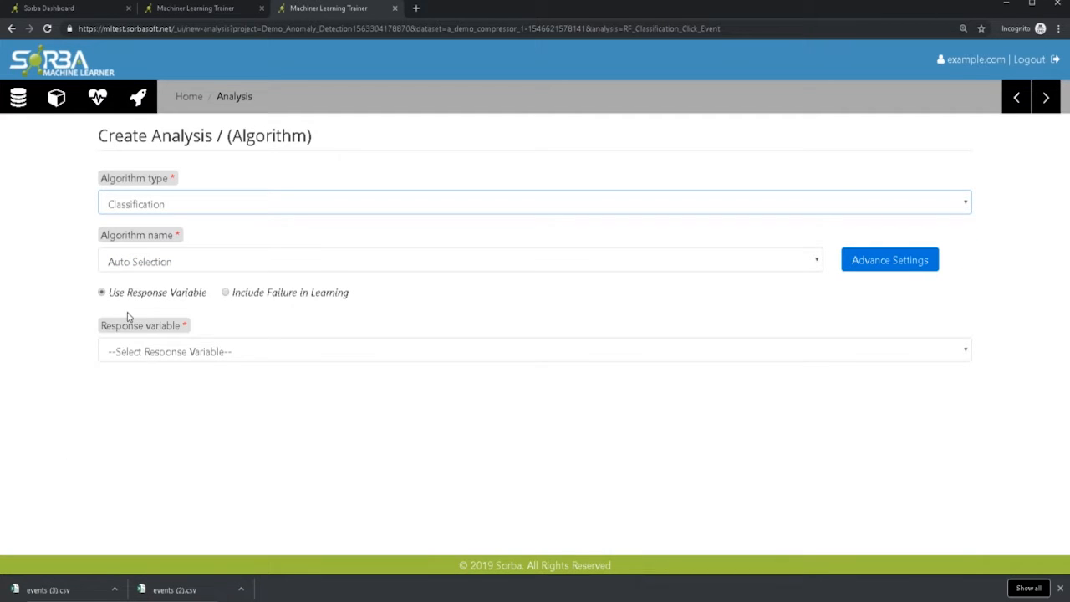
pyautogui.click(153, 348)
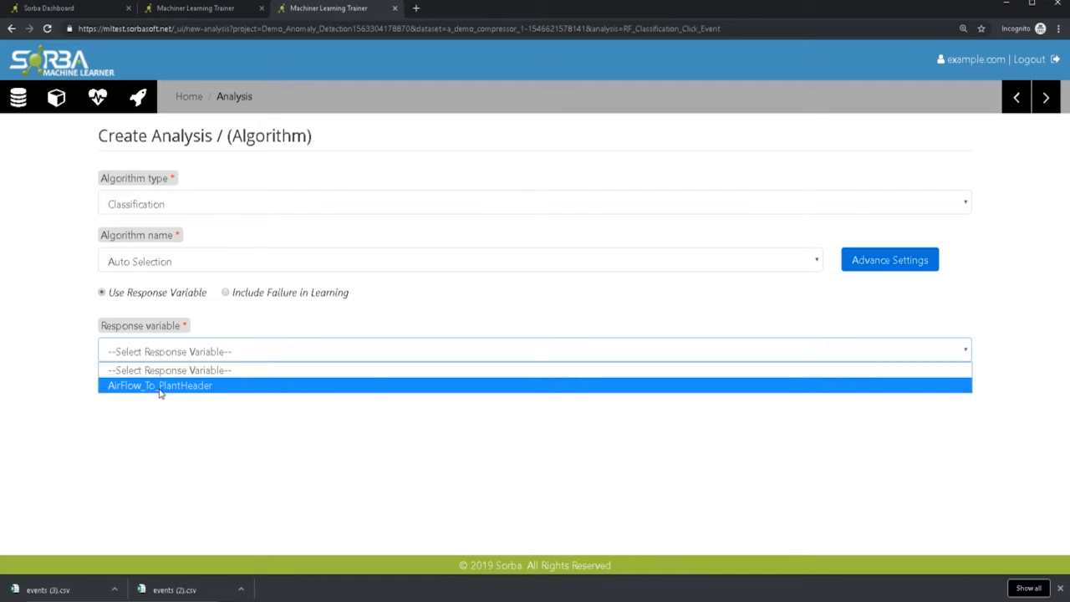
pyautogui.click(160, 386)
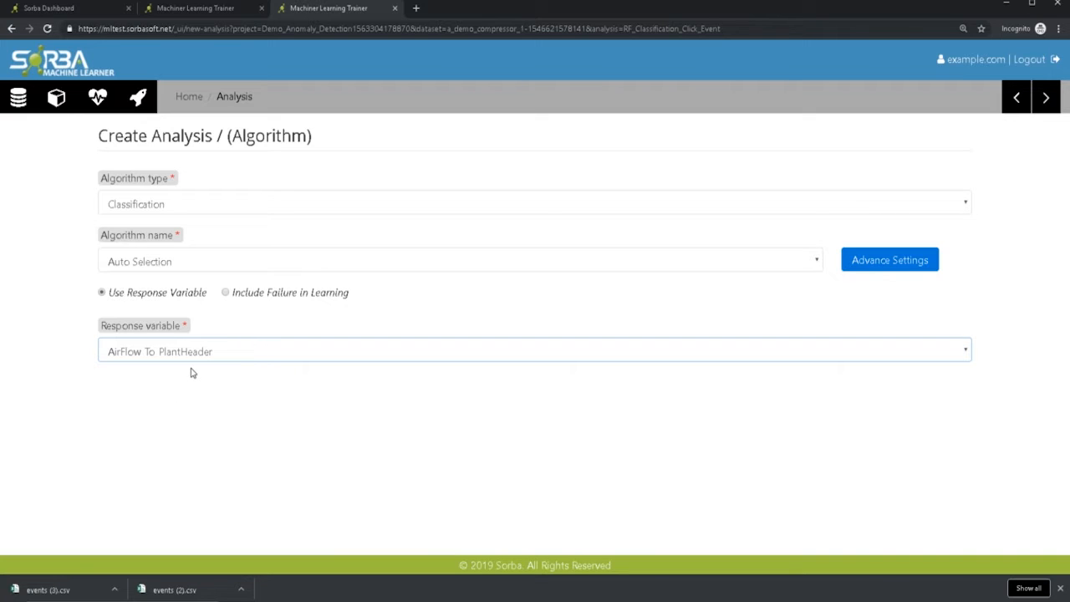
# - Switch the analysis to include the Click_Event failure in learning, and review the advanced settings of the Auto Selection algorithm
pyautogui.click(225, 293)
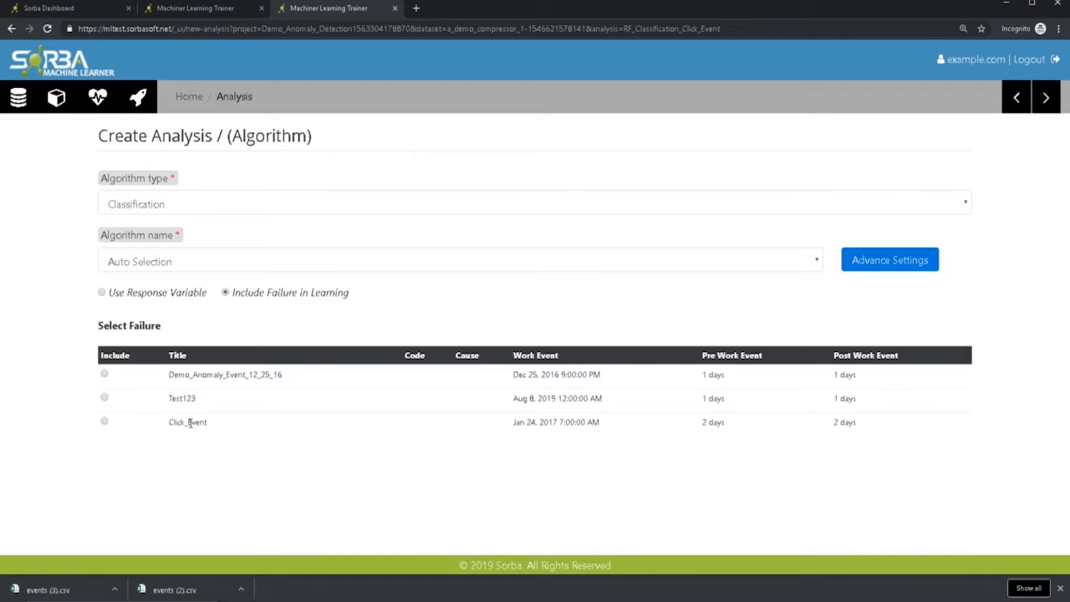
pyautogui.click(104, 423)
pyautogui.click(867, 259)
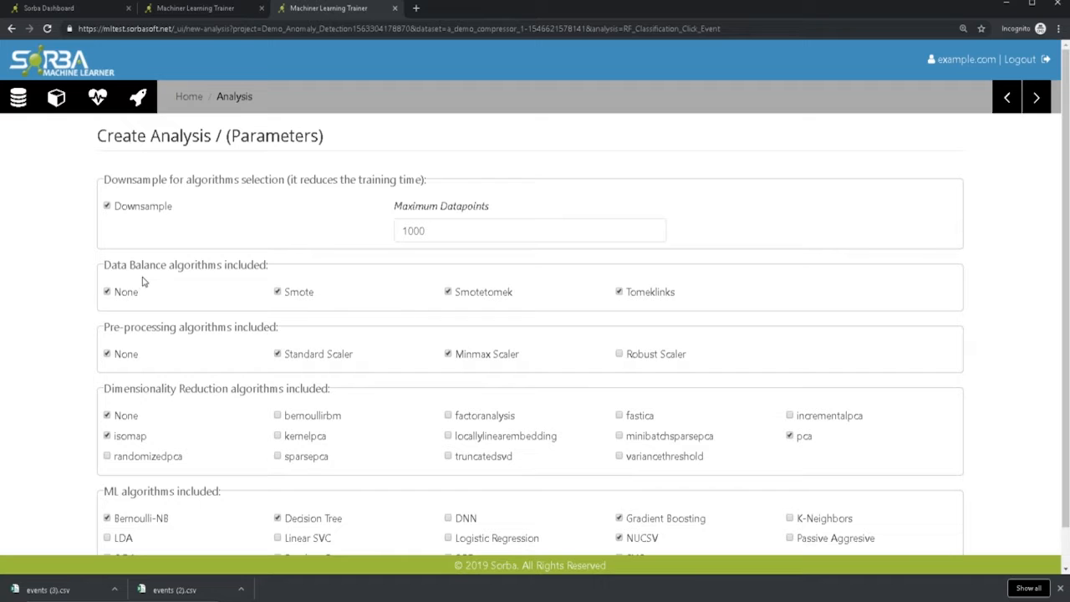
pyautogui.scroll(-1, 149, 288)
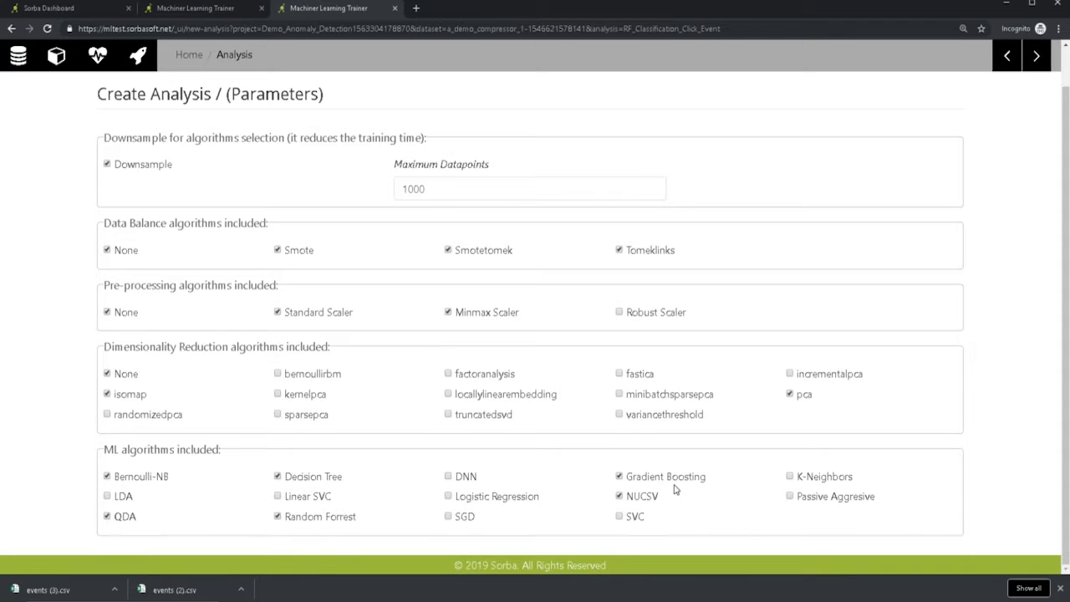
pyautogui.scroll(1, 677, 490)
pyautogui.click(1011, 97)
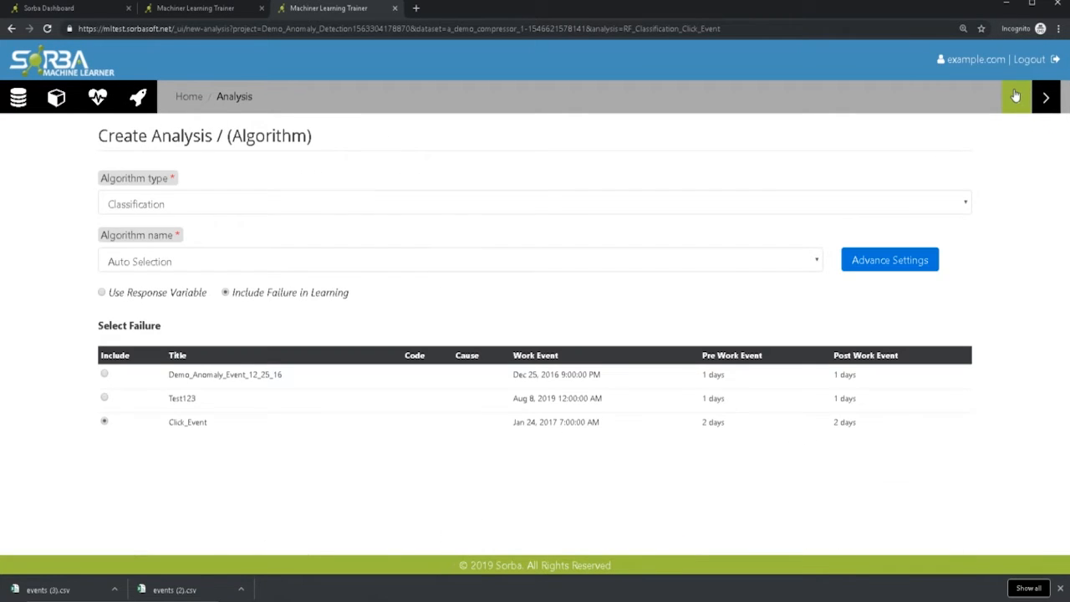
# - Change the algorithm to RANDOM FORREST and review its advanced scoring, sampling and dimensionality reduction parameters without changing them
pyautogui.click(229, 262)
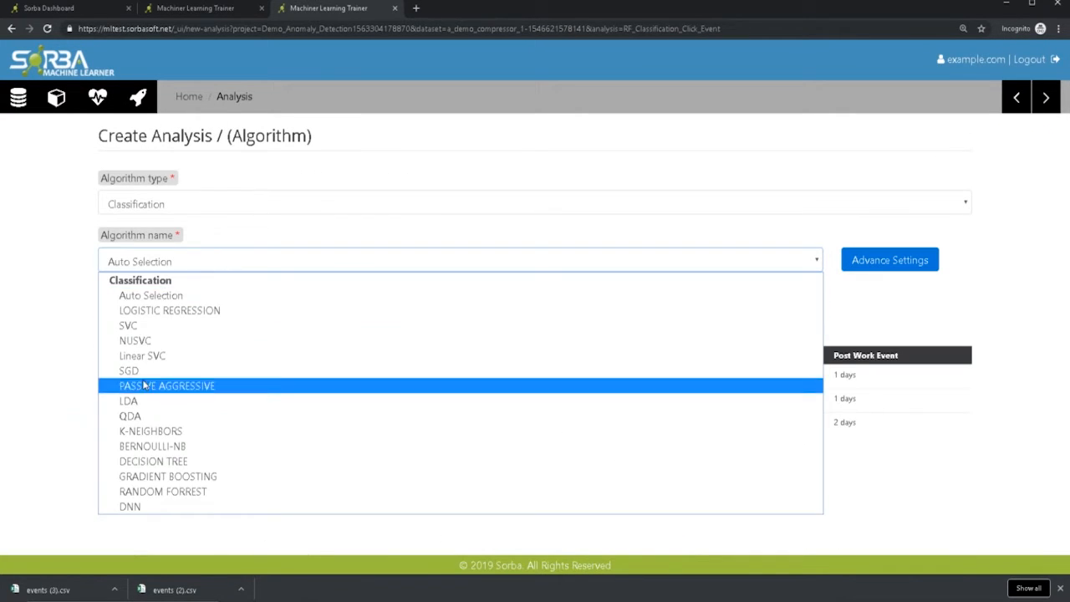
pyautogui.click(145, 492)
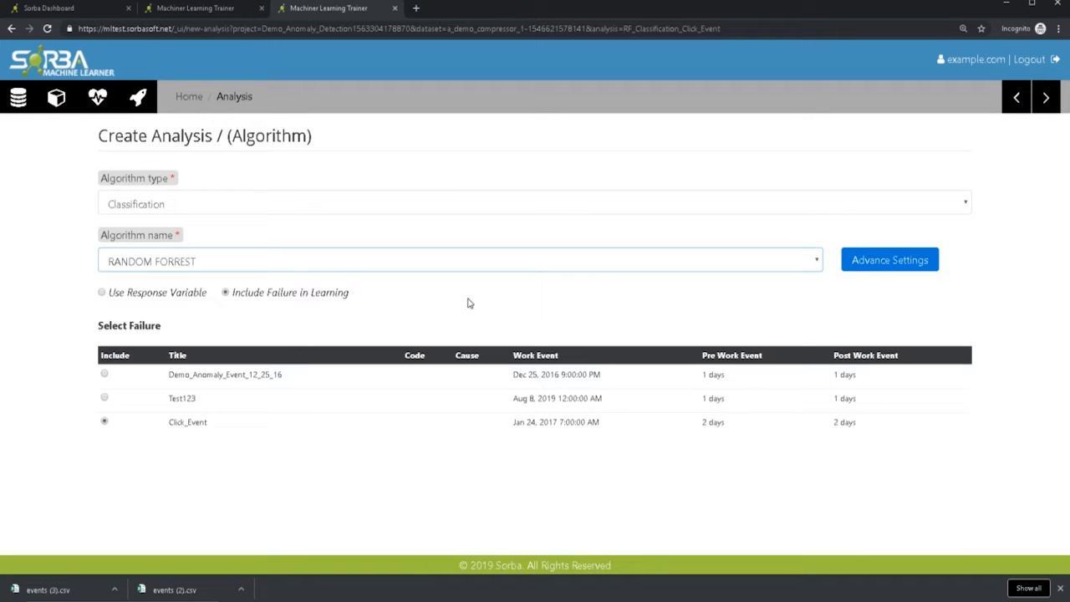
pyautogui.click(910, 261)
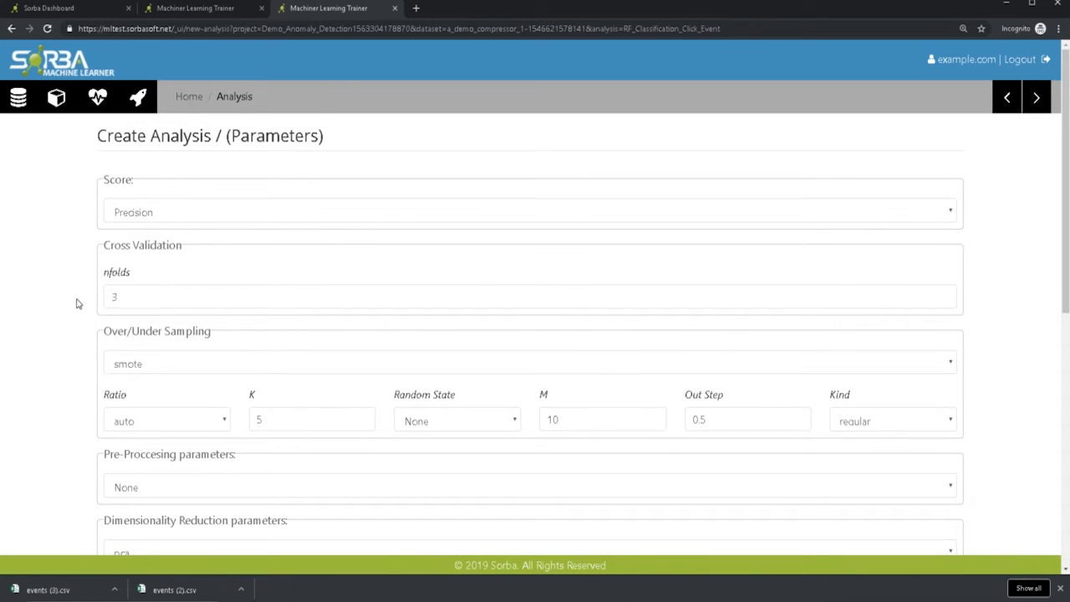
pyautogui.scroll(-2, 76, 304)
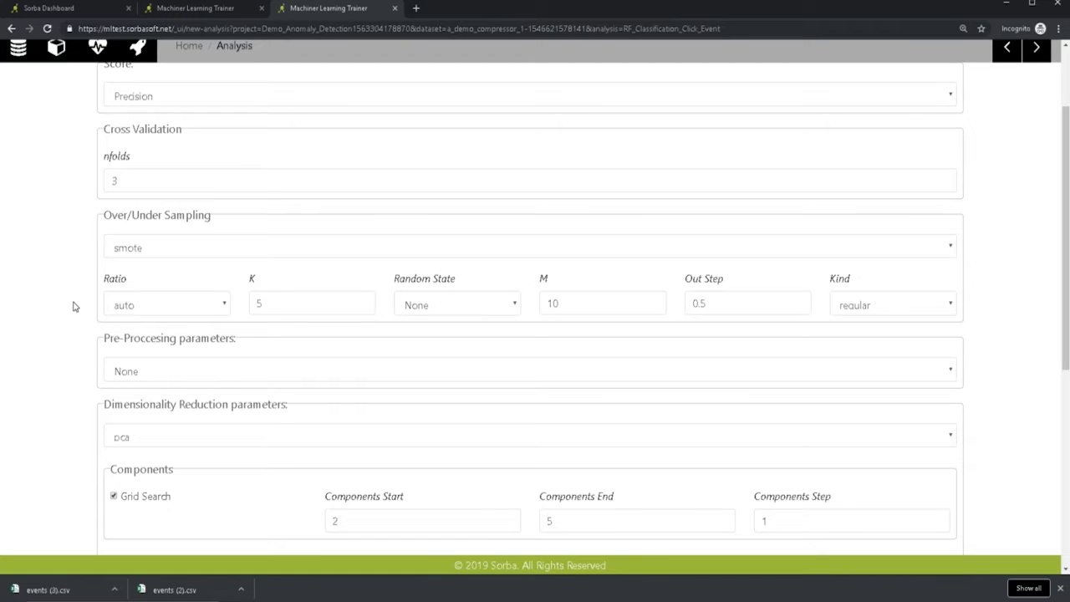
pyautogui.scroll(-1, 73, 306)
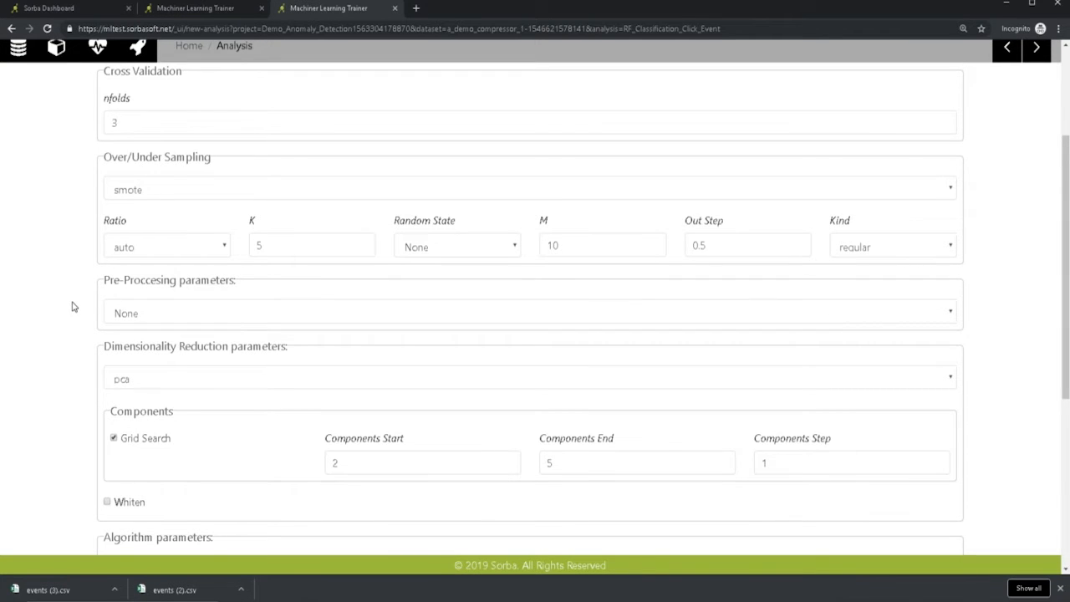
pyautogui.scroll(4, 71, 306)
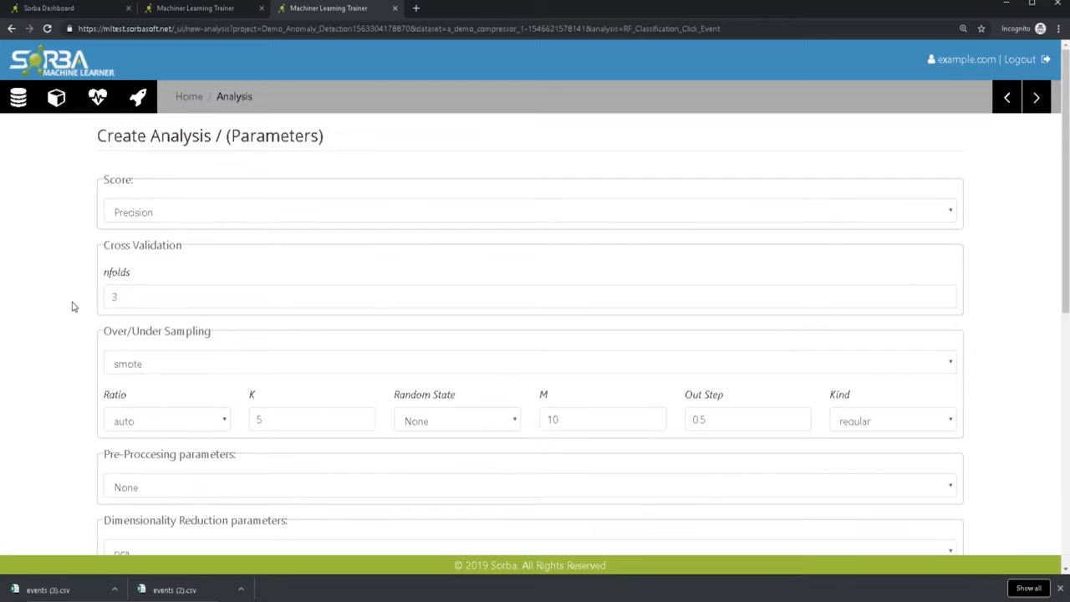
pyautogui.click(997, 109)
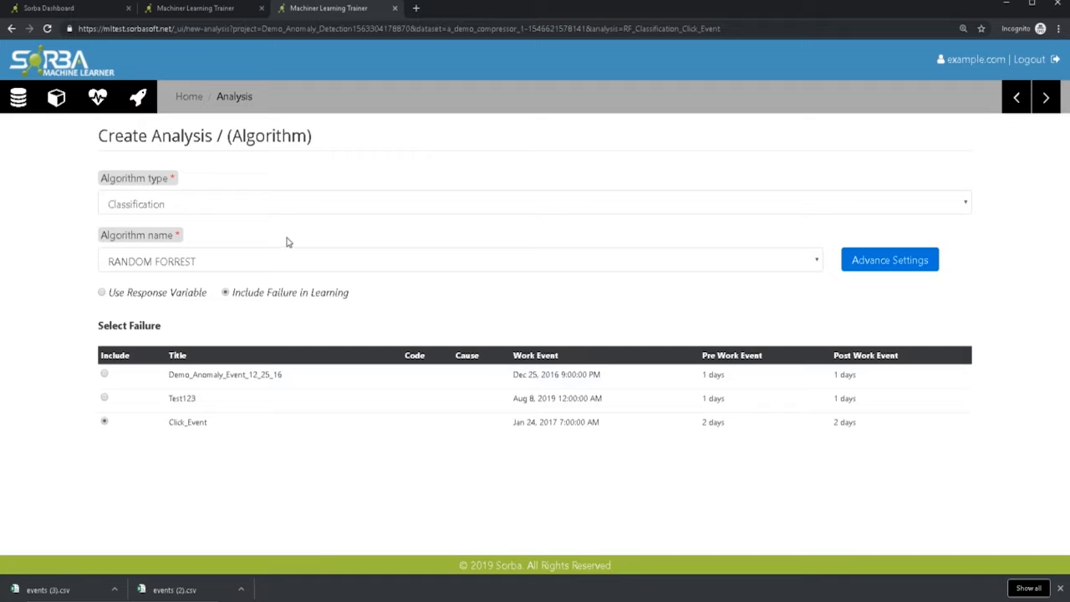
# - Run the analysis with dataset version 1.0.0 included and view the trained RF_Classification_Click_Event model
pyautogui.click(1043, 98)
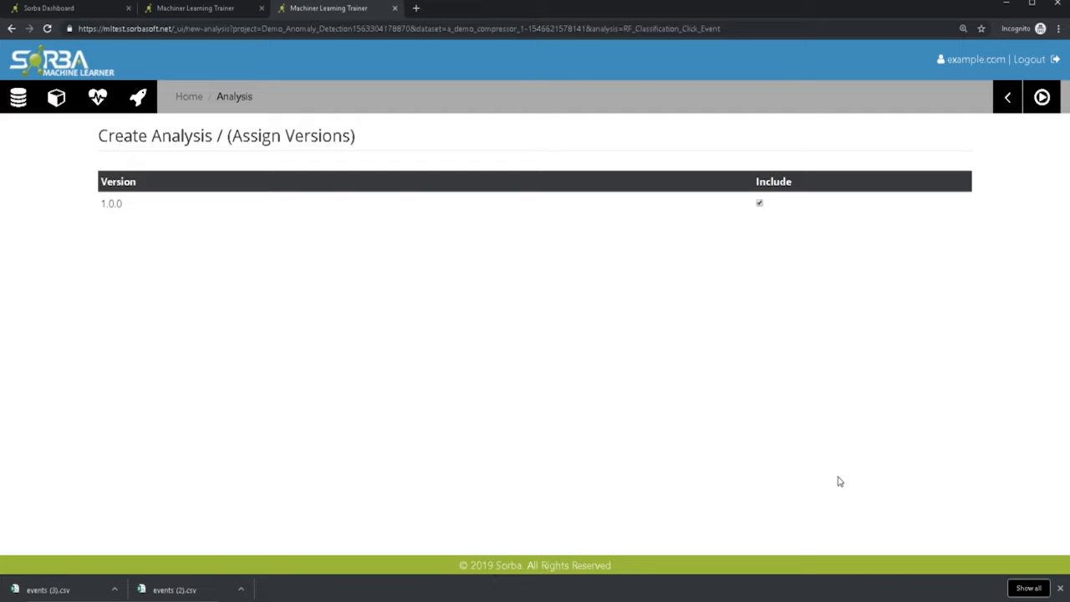
pyautogui.click(1044, 99)
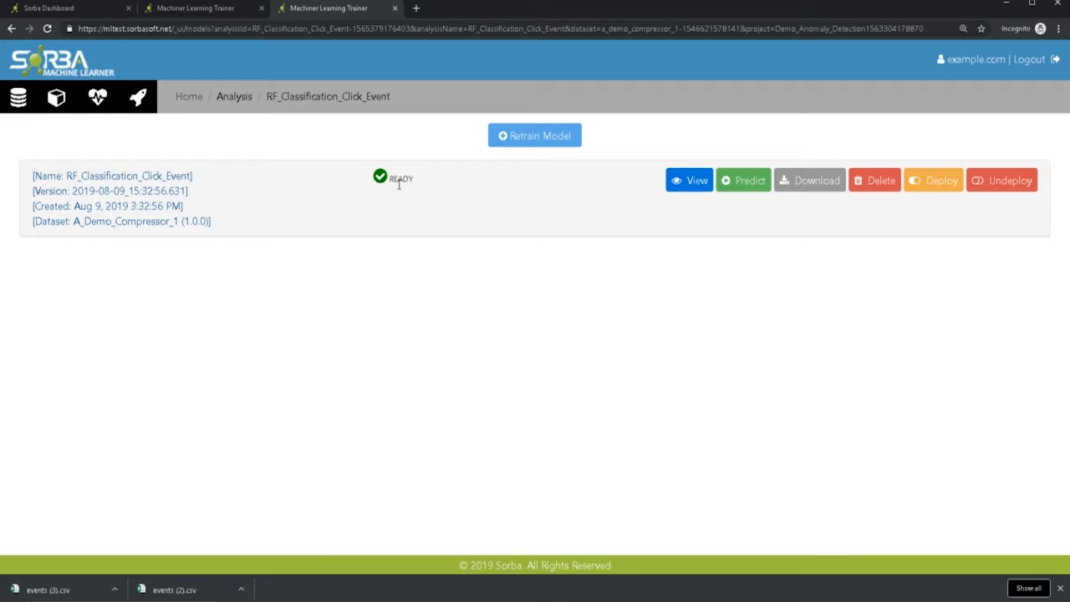
pyautogui.click(688, 189)
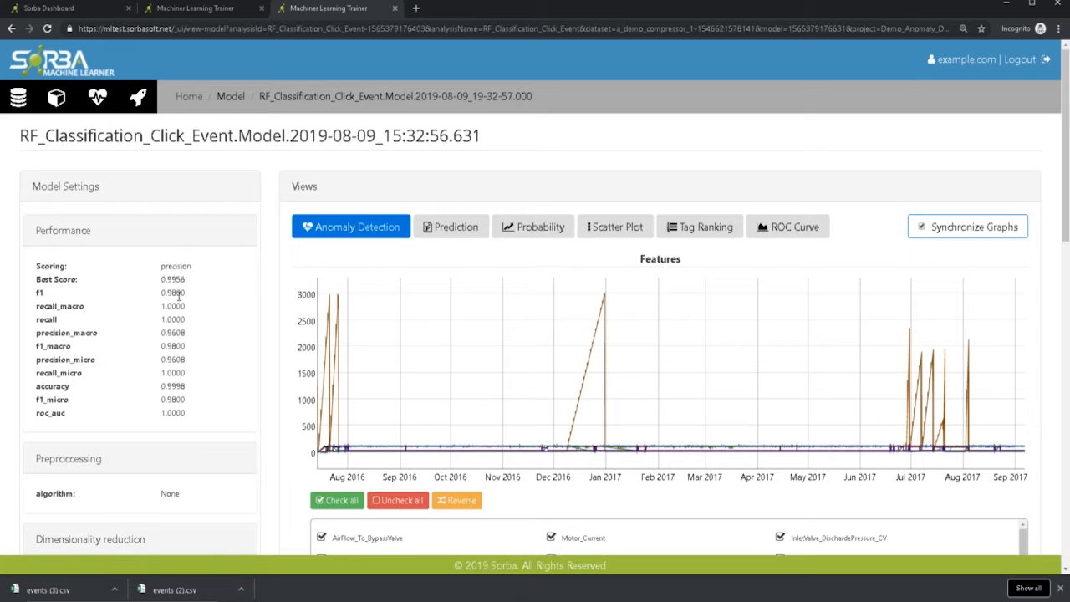
# - Review the trained model's performance and parameters, and examine the anomaly score and anomaly detection graphs around the Click_Event marker
pyautogui.scroll(-2, 180, 281)
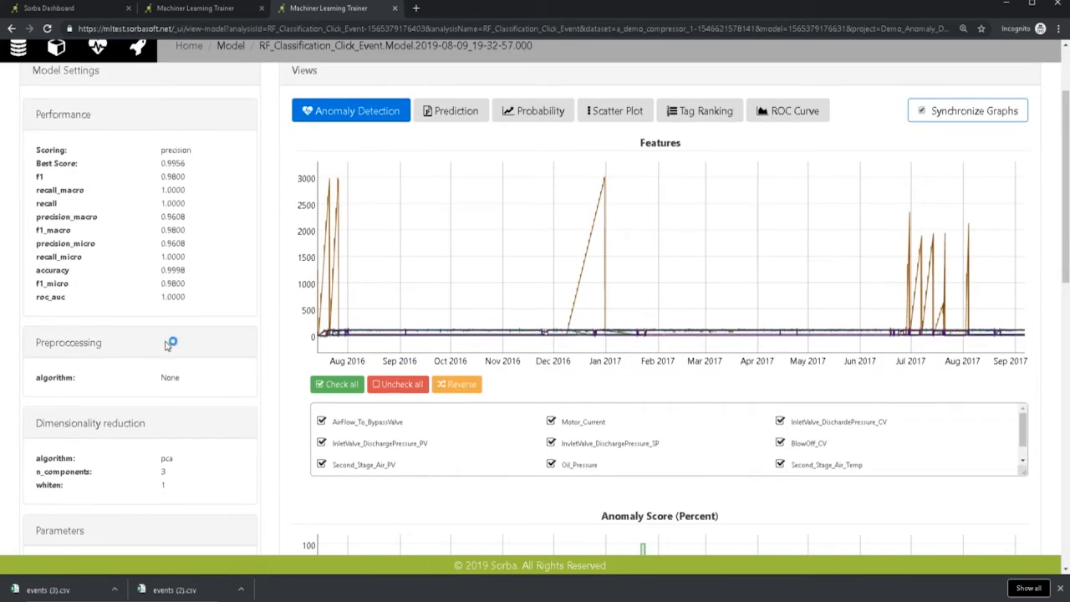
pyautogui.scroll(-1, 156, 377)
pyautogui.scroll(-3, 151, 317)
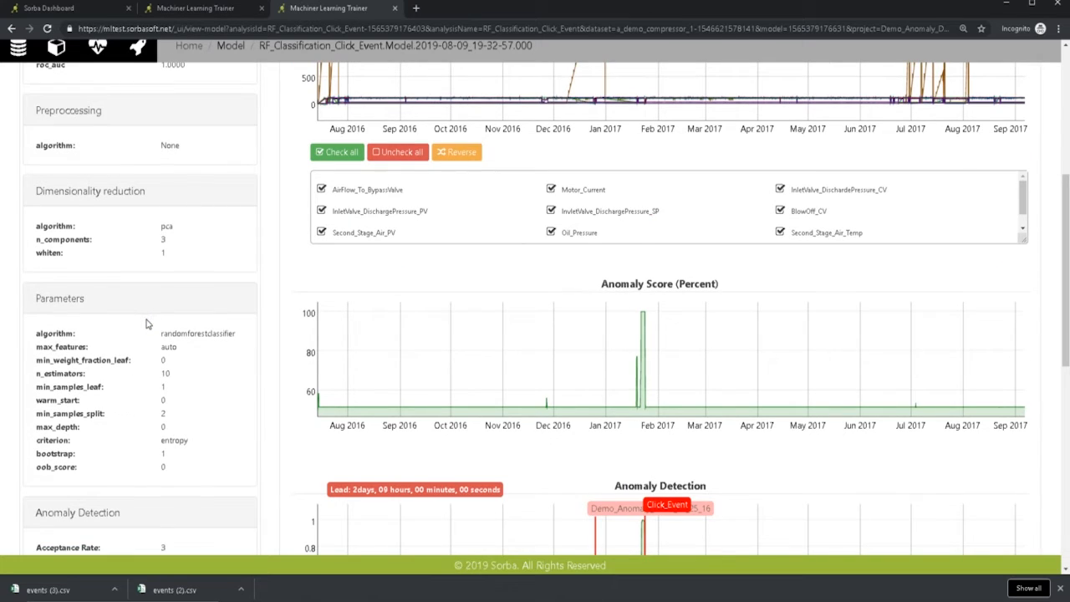
pyautogui.scroll(-2, 146, 323)
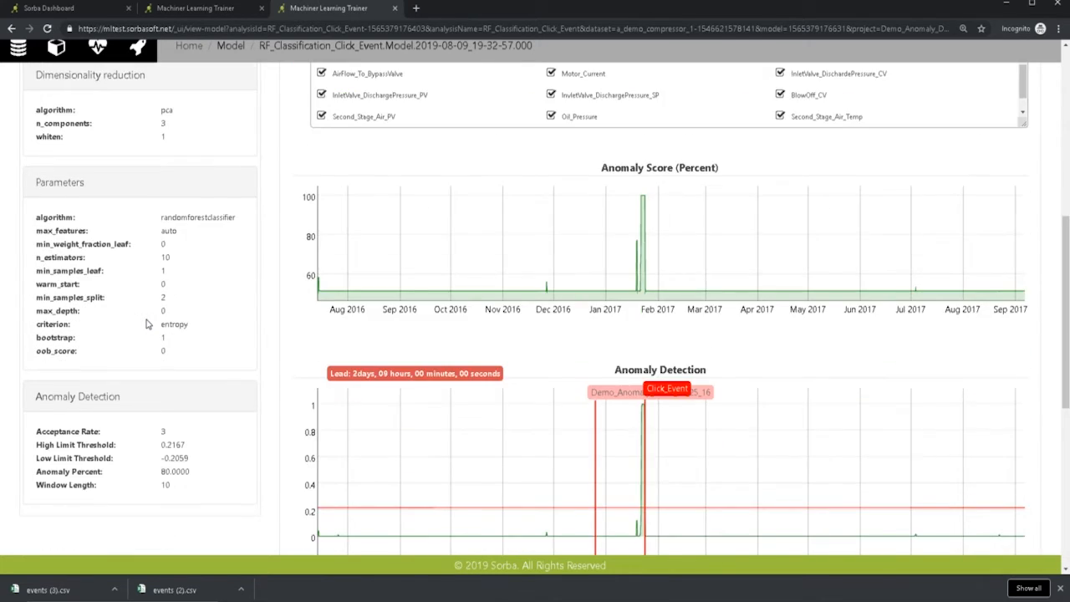
pyautogui.scroll(-2, 147, 324)
pyautogui.scroll(10, 146, 324)
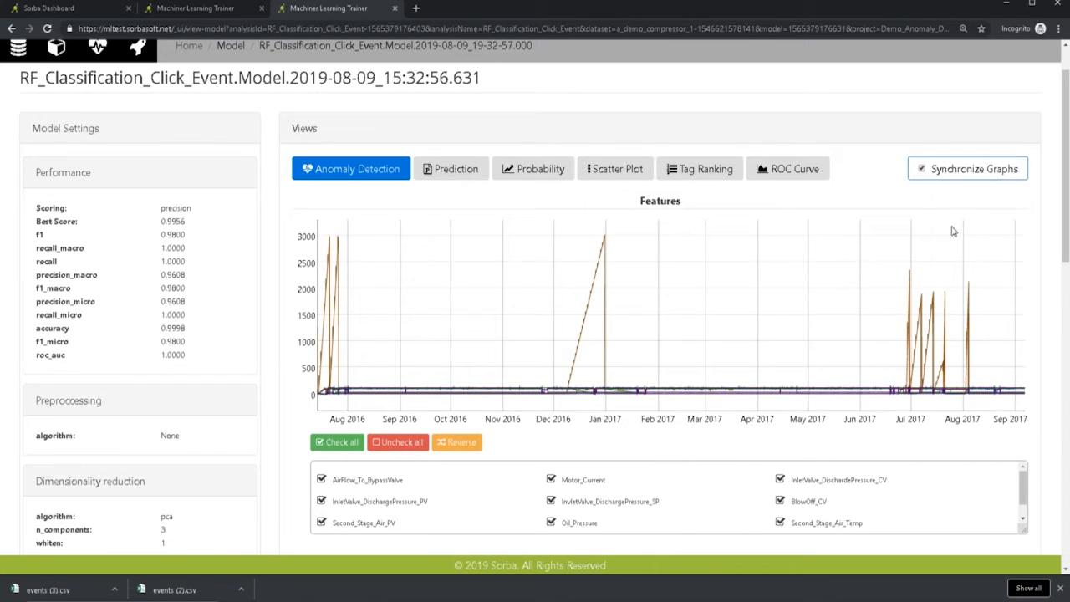
pyautogui.scroll(-2, 897, 294)
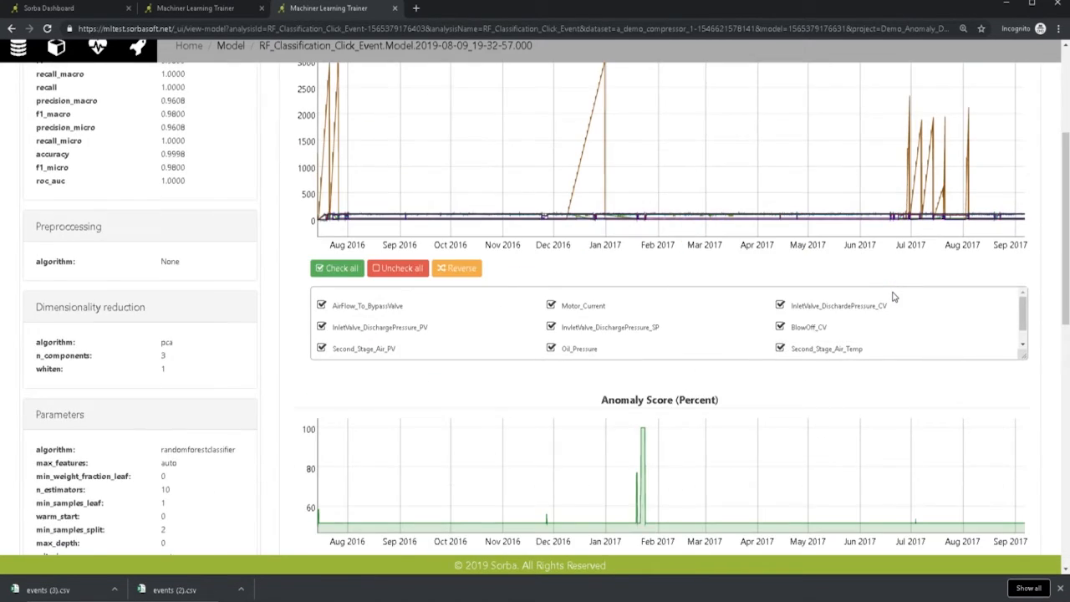
pyautogui.scroll(-1, 690, 421)
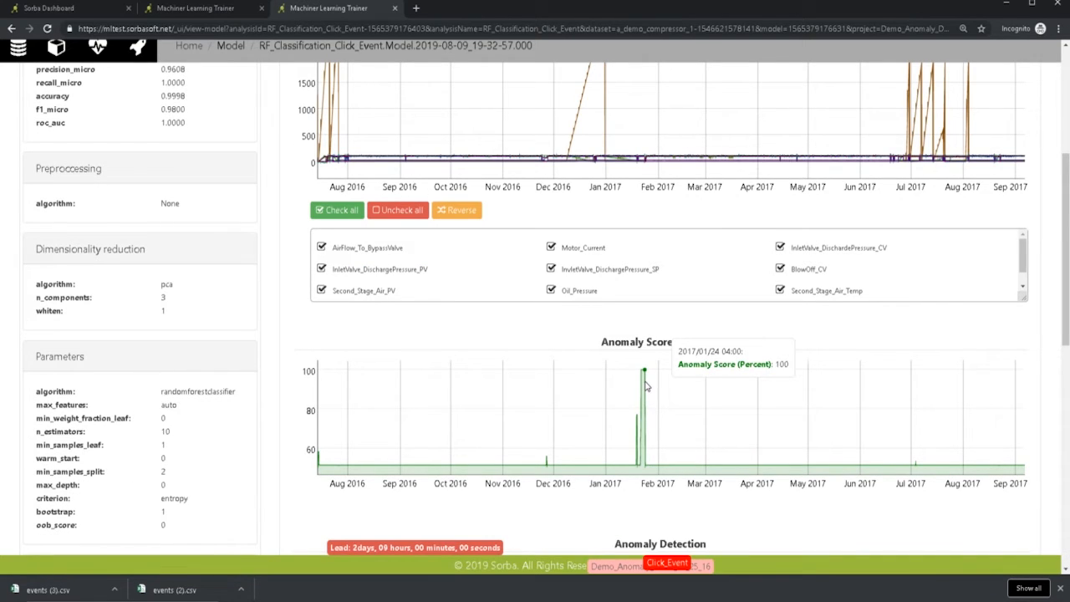
pyautogui.scroll(-3, 645, 385)
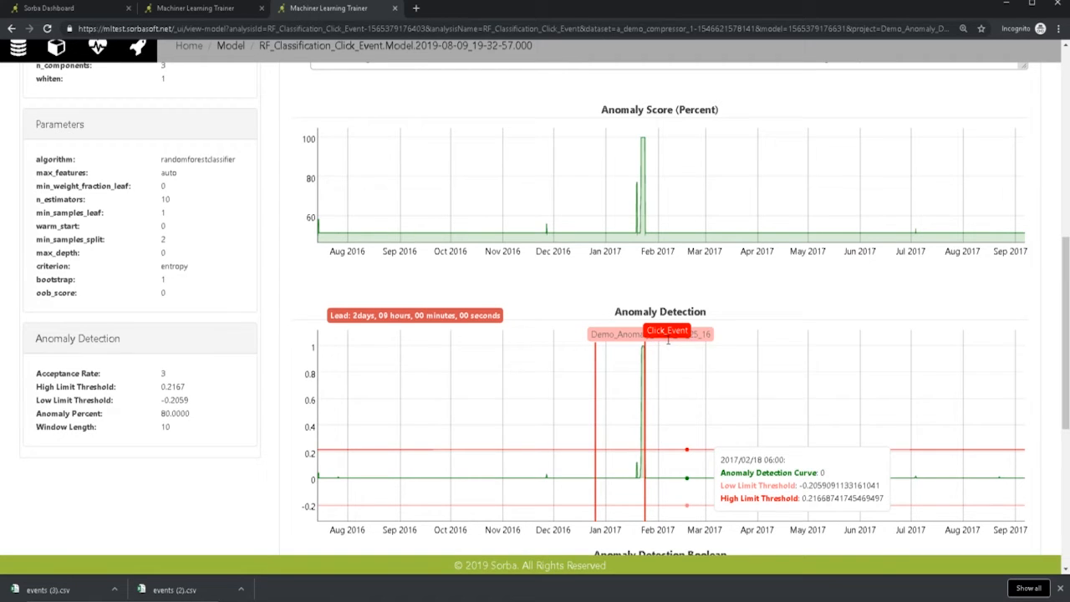
pyautogui.moveTo(668, 331)
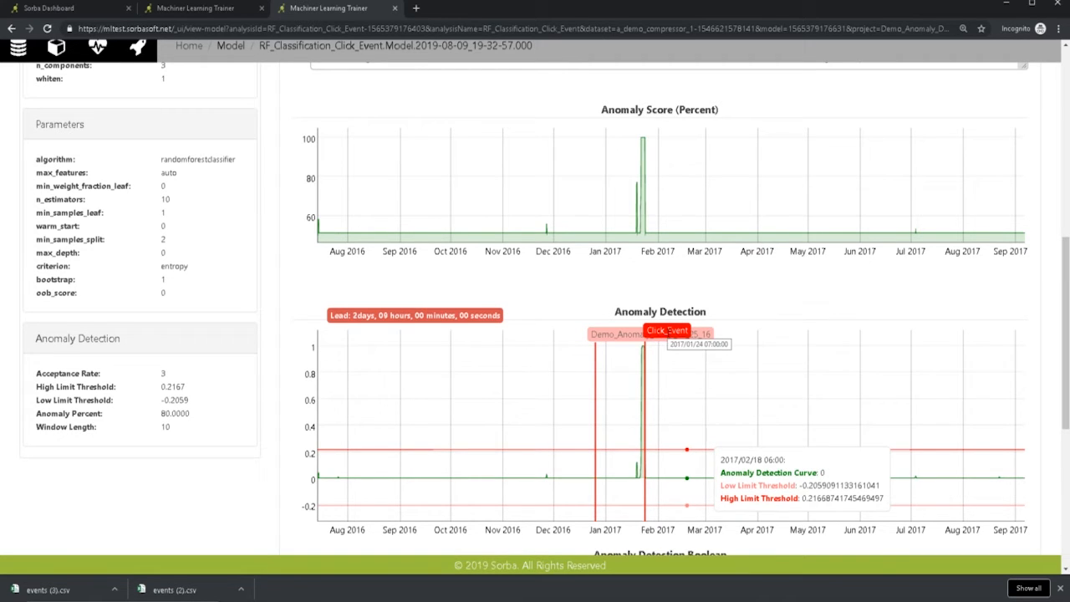
# - Hide the Demo_Anomaly_Event_12_25_16 and Test123 work items so only Click_Event is marked on the Anomaly Detection graph
pyautogui.scroll(-1, 668, 332)
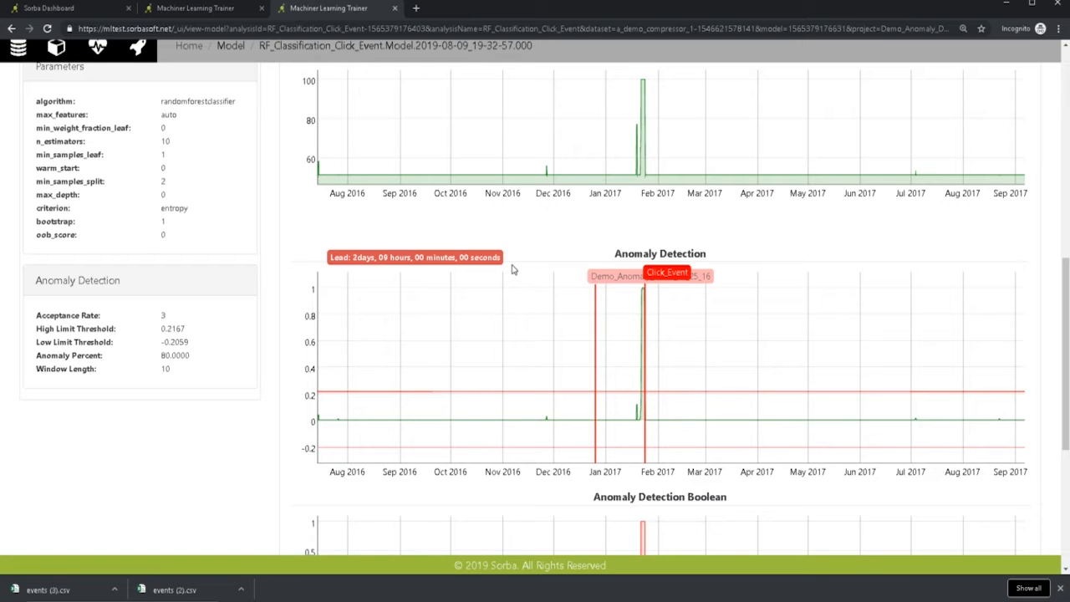
pyautogui.scroll(-2, 509, 269)
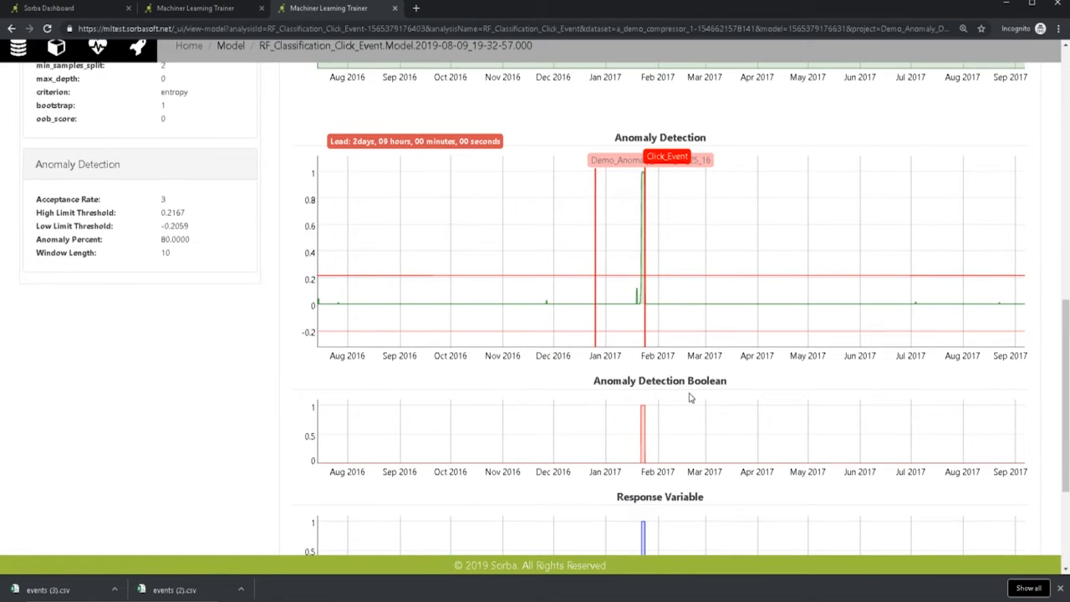
pyautogui.scroll(-1, 690, 396)
pyautogui.scroll(-2, 686, 437)
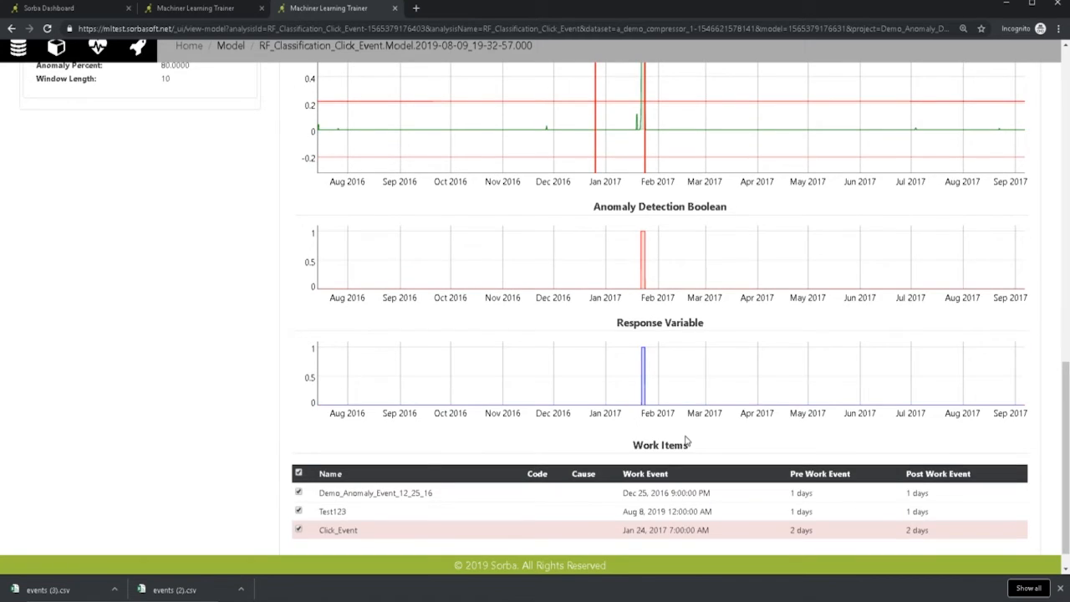
pyautogui.scroll(-1, 685, 442)
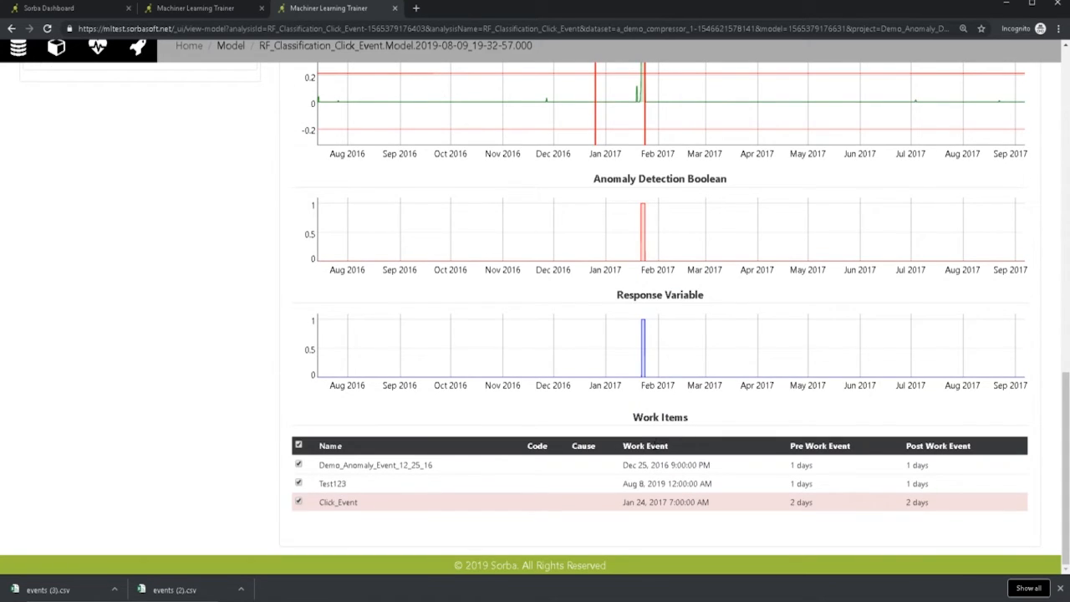
pyautogui.click(299, 483)
pyautogui.scroll(3, 485, 434)
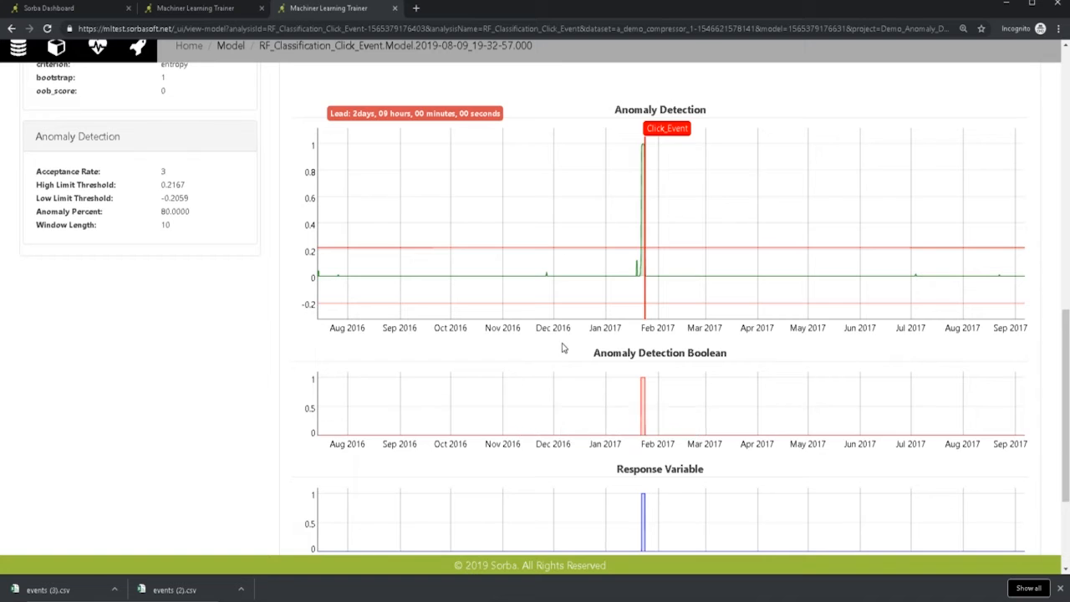
# - Examine the model's Scatter Plot, Tag Ranking and ROC Curve views, and return to the Tag Ranking contributions
pyautogui.scroll(10, 562, 347)
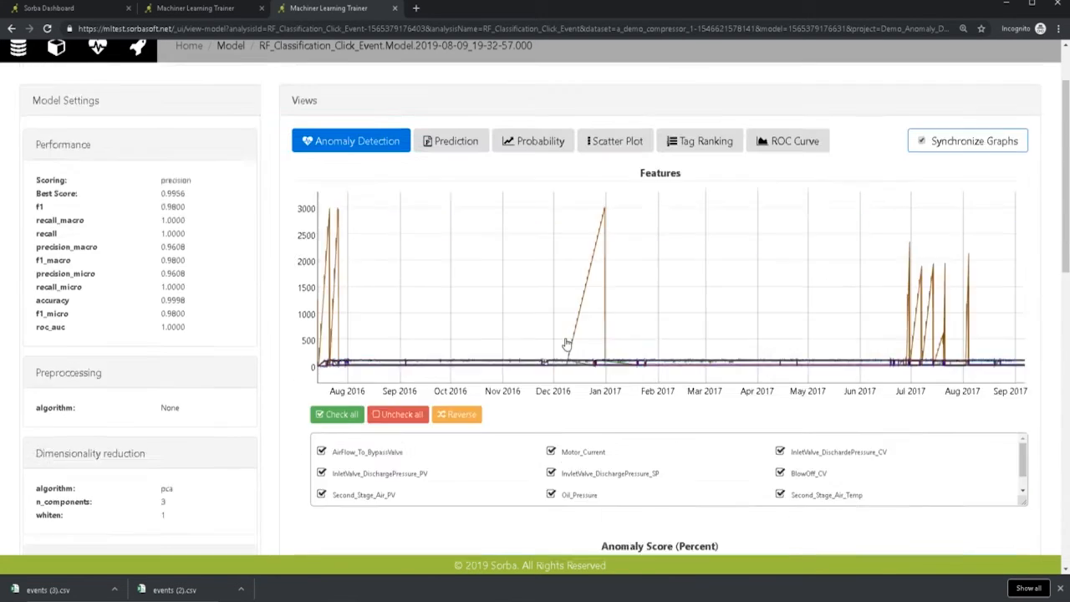
pyautogui.scroll(2, 566, 343)
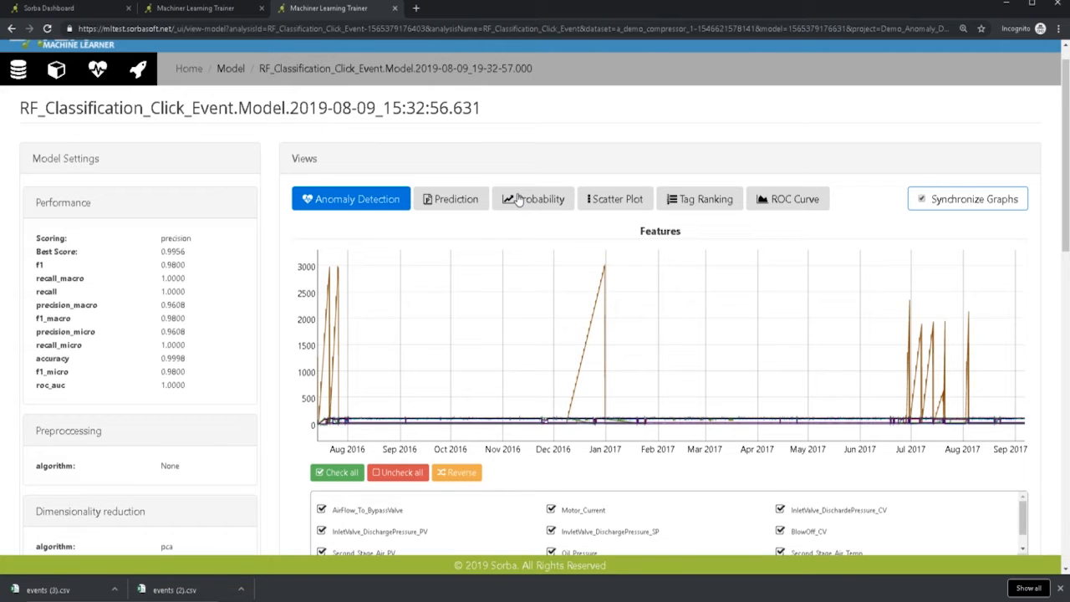
pyautogui.click(599, 202)
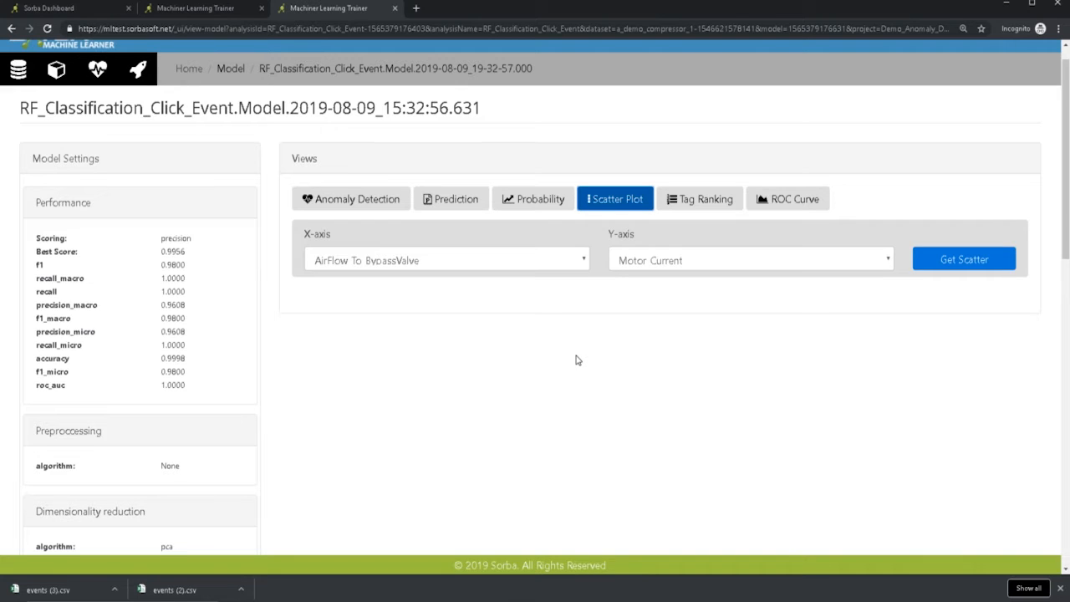
pyautogui.click(695, 201)
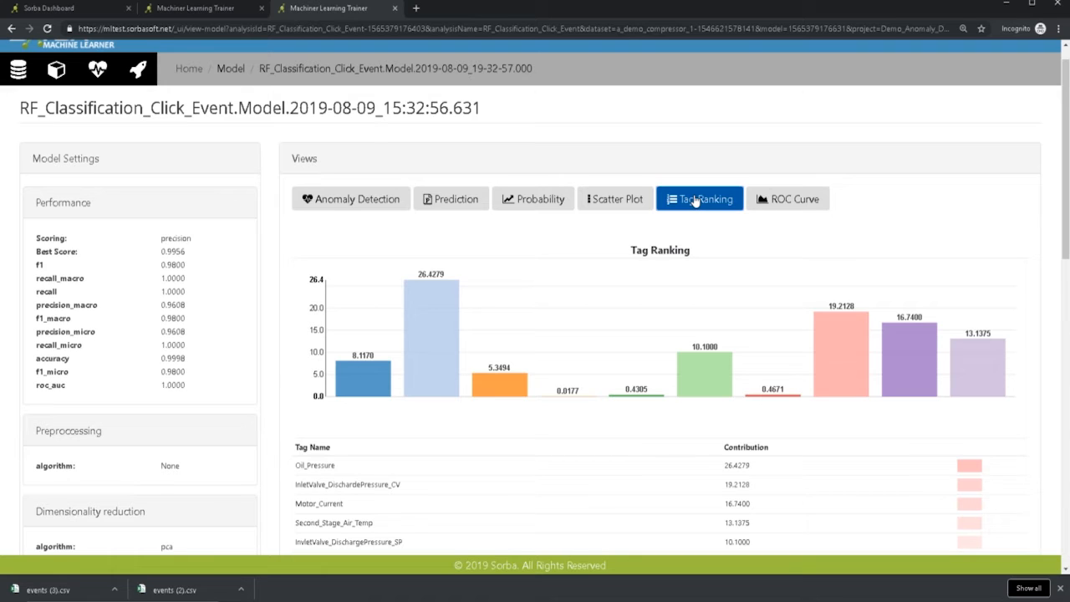
pyautogui.click(793, 205)
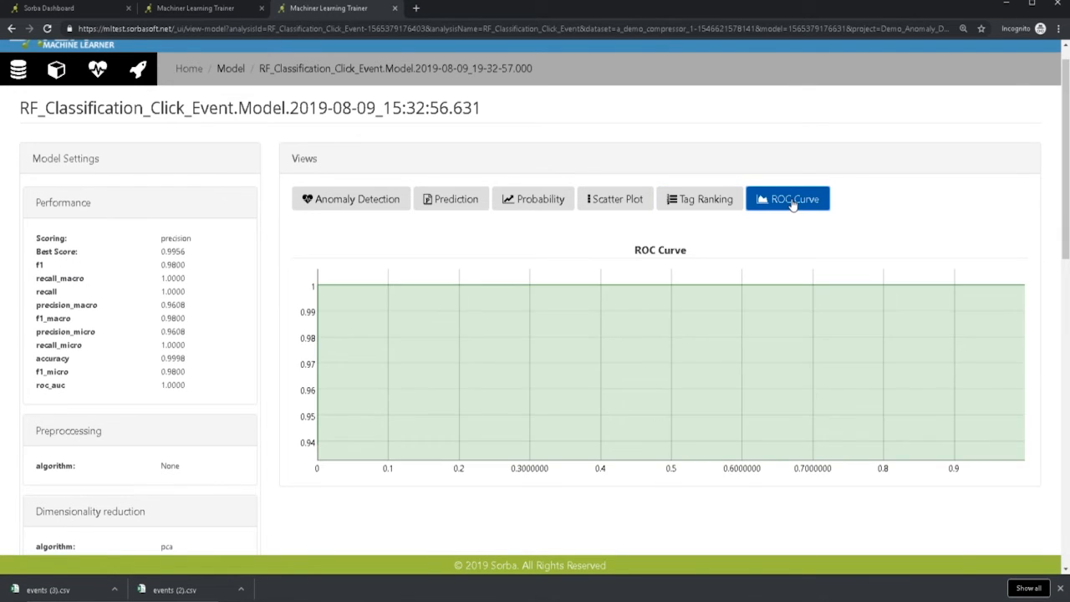
pyautogui.click(700, 199)
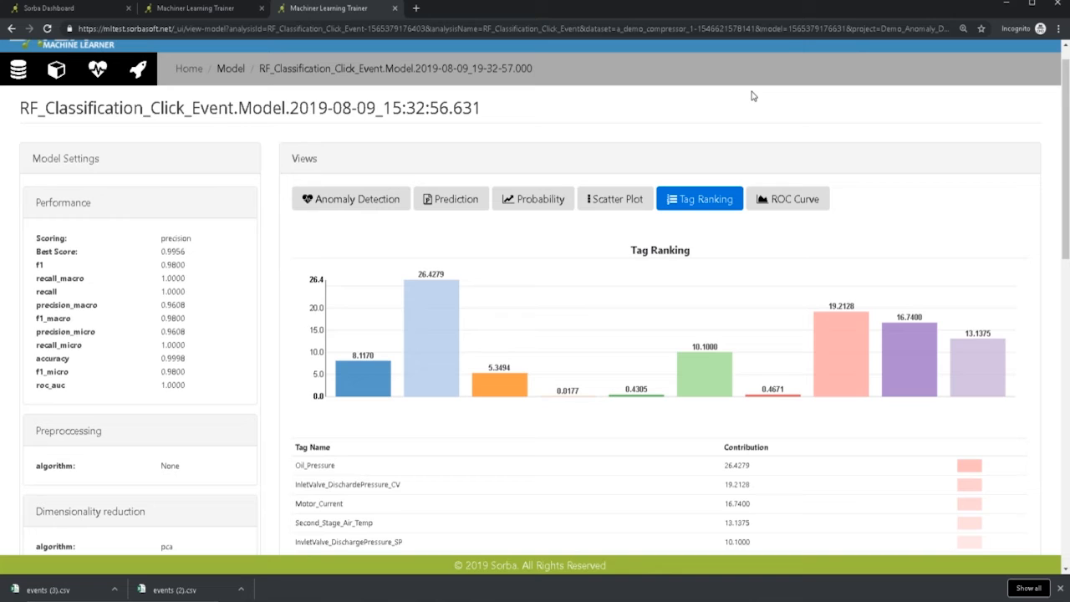